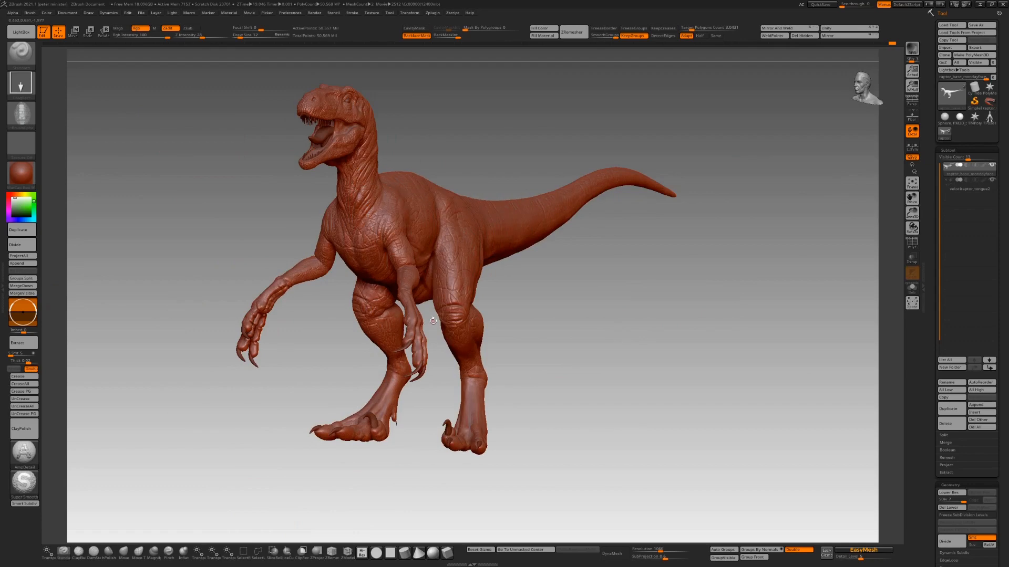
Isolate the raptor's lower leg and foot by enclosing it in a lasso selection from the side, and frame the visible part.
drag(612, 332, 437, 438)
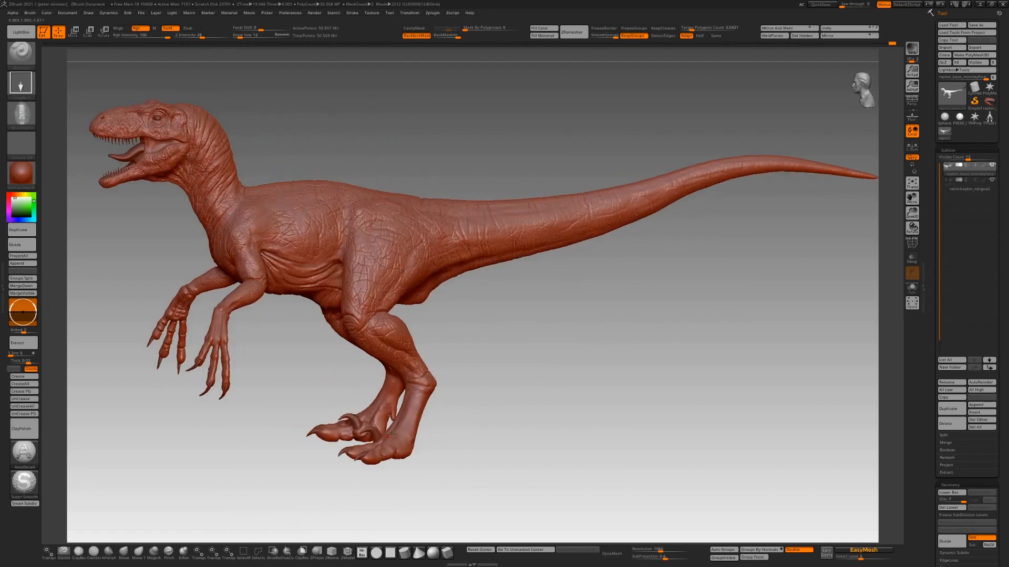
drag(521, 419, 547, 399)
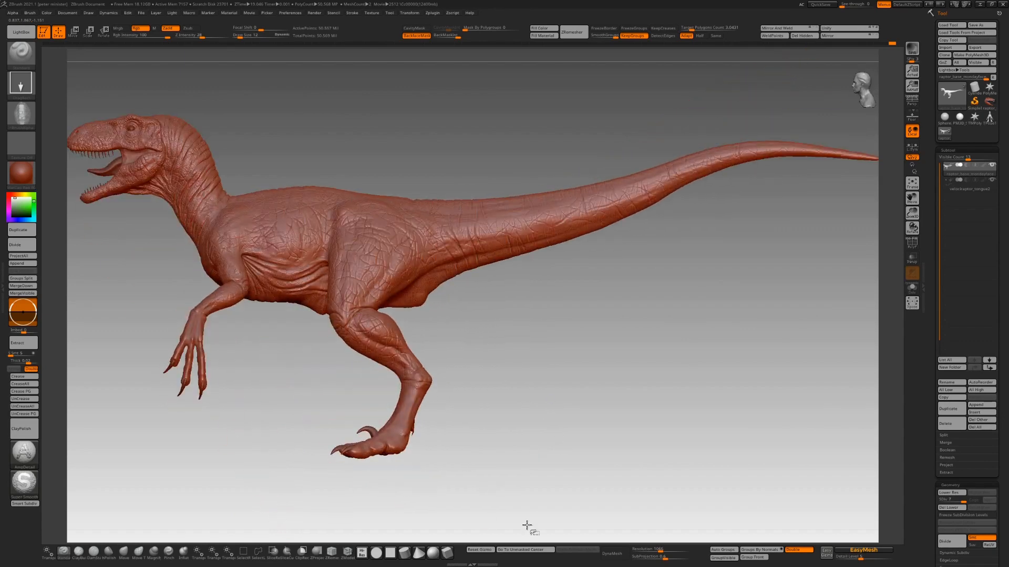
mouse_move(517, 523)
ctrl+shift+mouse_down()
mouse_move(412, 493)
mouse_move(236, 383)
mouse_move(591, 330)
ctrl+shift+mouse_up()
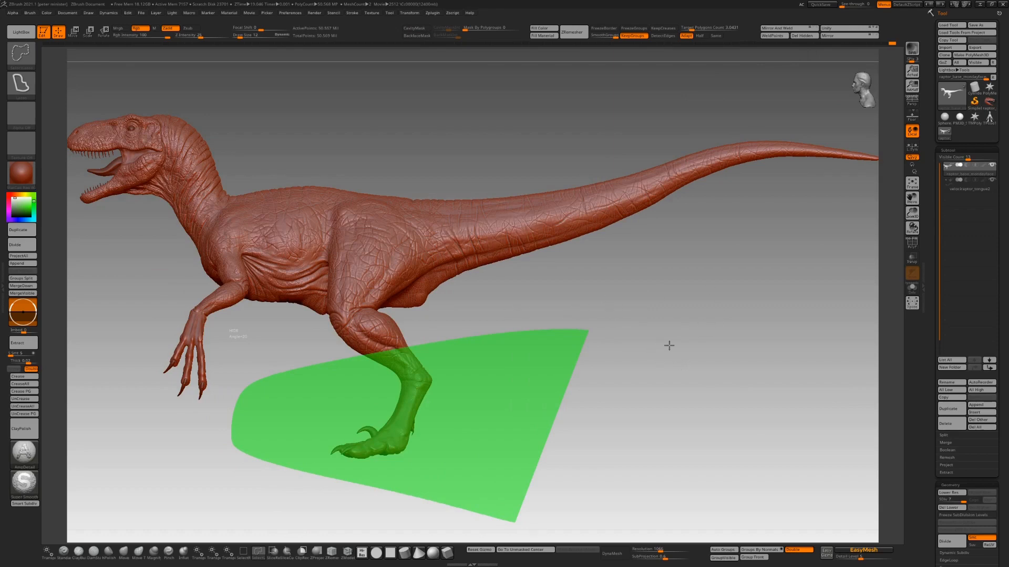
ctrl+shift+drag(666, 335, 673, 369)
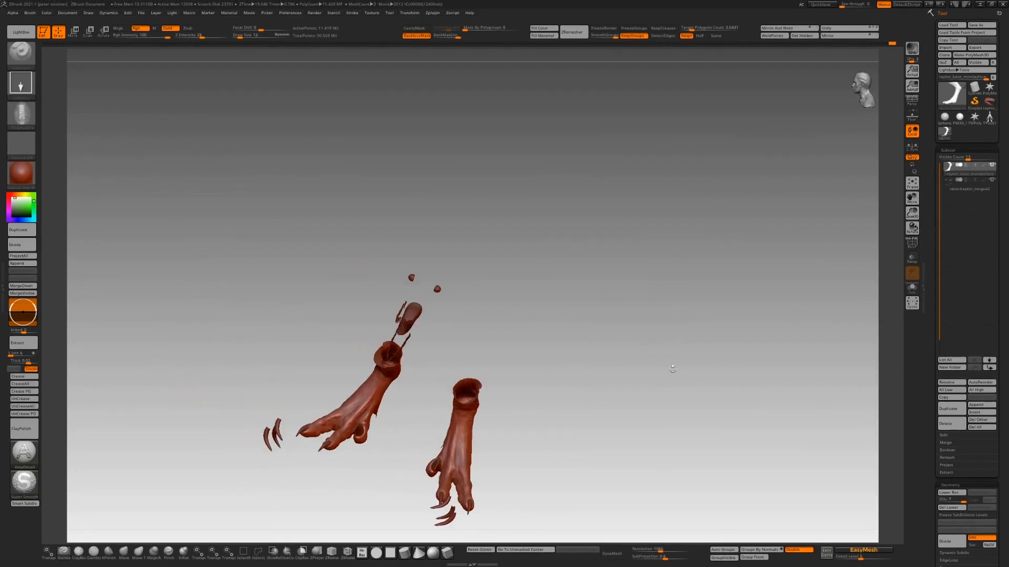
drag(742, 348, 863, 327)
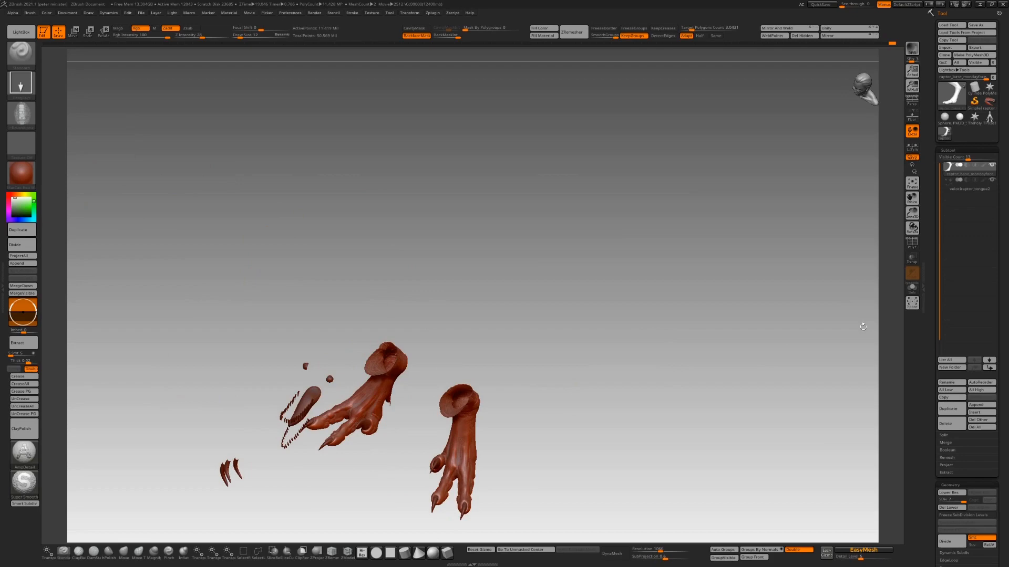
click(913, 184)
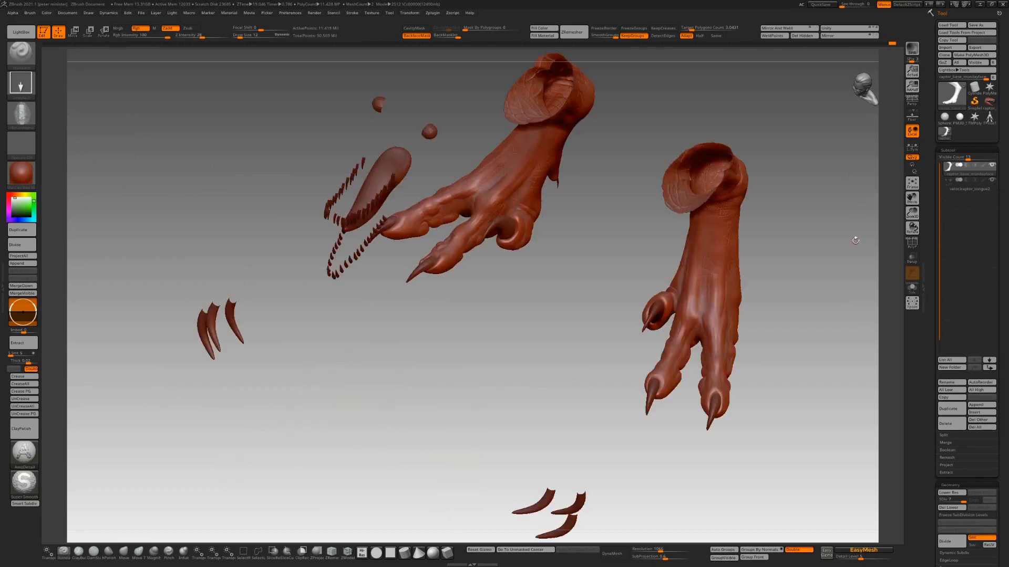
Paint mask strips along the outer toe's ridge and the sickle-claw side of the foot.
drag(909, 213, 831, 85)
mouse_move(551, 154)
ctrl+mouse_down()
mouse_move(538, 333)
mouse_move(558, 241)
mouse_move(540, 405)
ctrl+mouse_up()
drag(616, 238, 645, 255)
mouse_move(475, 189)
ctrl+mouse_down()
mouse_move(444, 263)
mouse_move(448, 304)
ctrl+mouse_up()
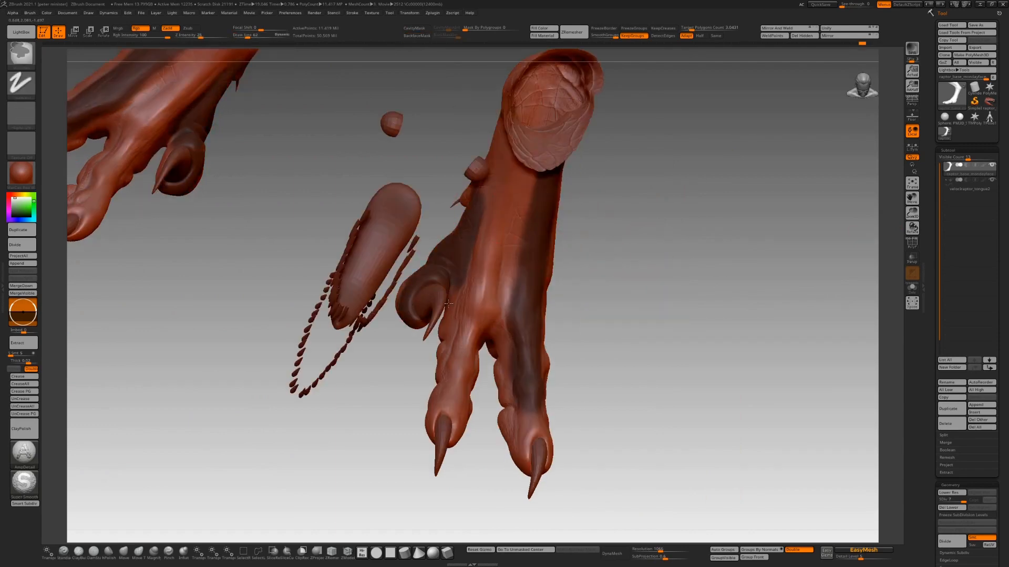
mouse_move(630, 188)
mouse_down()
mouse_move(614, 180)
mouse_move(609, 236)
mouse_up()
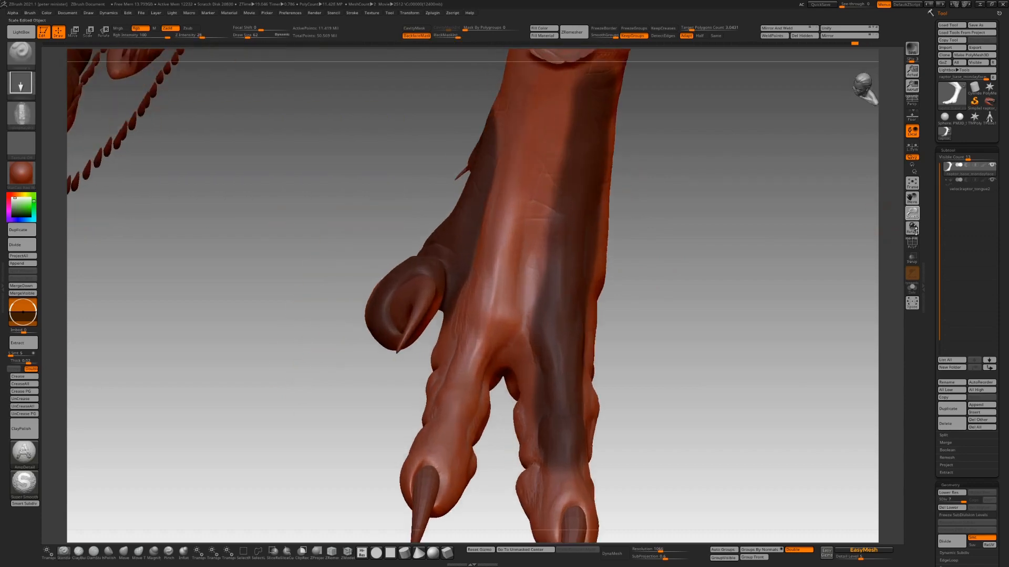
Choose a plated scale alpha and stamp scale rows from the ankle down the top of the unmasked inner toe.
click(28, 111)
click(165, 90)
drag(494, 278, 537, 94)
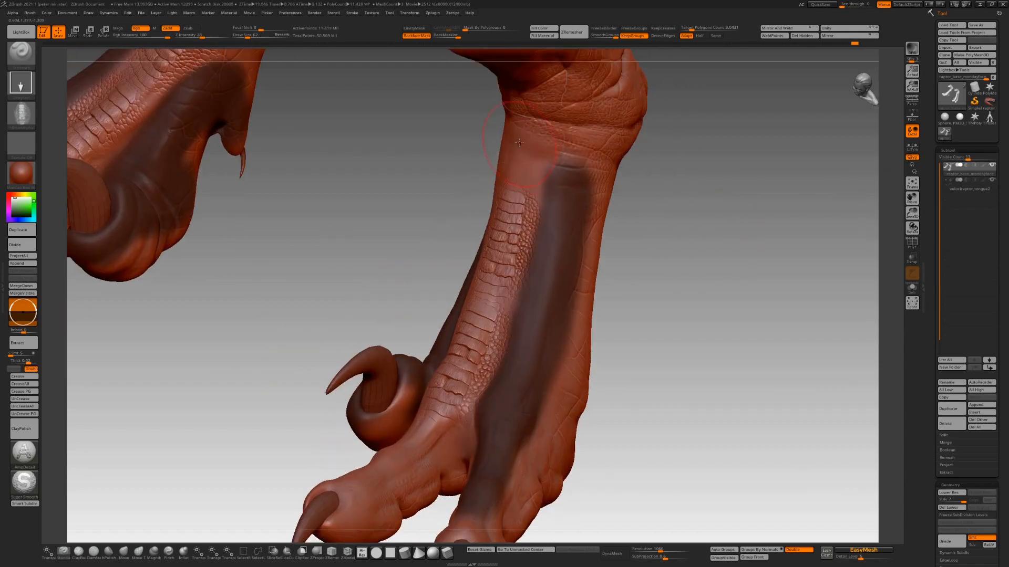
drag(526, 157, 543, 74)
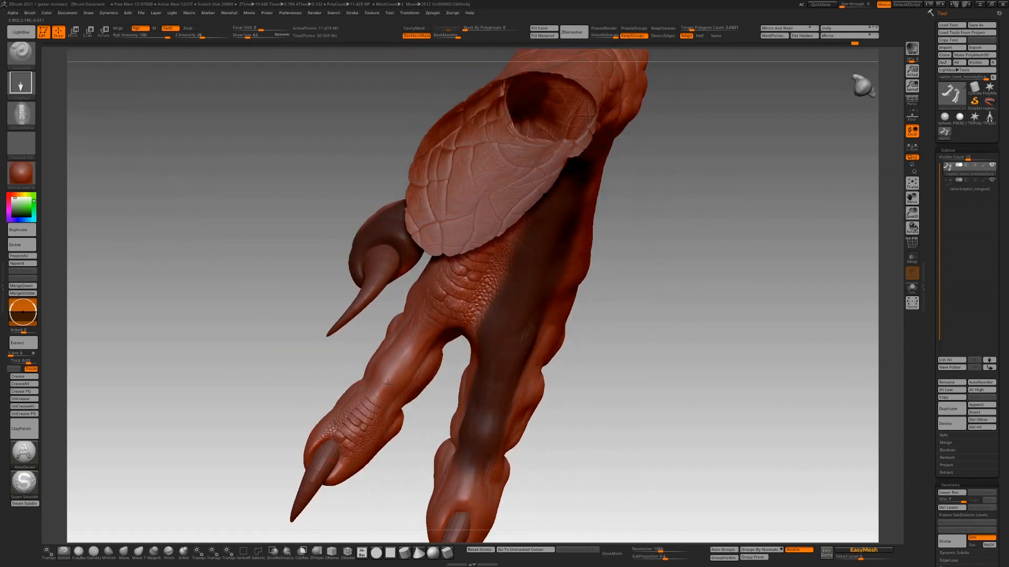
mouse_move(407, 344)
mouse_down()
mouse_move(386, 363)
mouse_move(435, 317)
mouse_up()
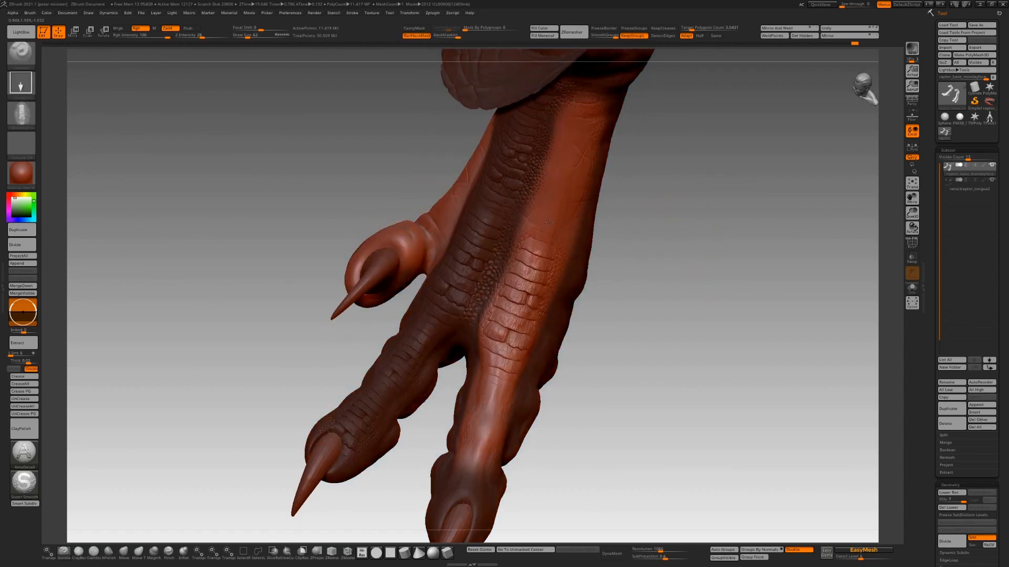
Stamp plated scales along the unmasked outer toe's ridge from the ankle to the claw.
drag(550, 223, 587, 102)
mouse_move(609, 334)
mouse_down()
mouse_move(583, 383)
mouse_move(626, 333)
mouse_up()
drag(626, 367, 493, 401)
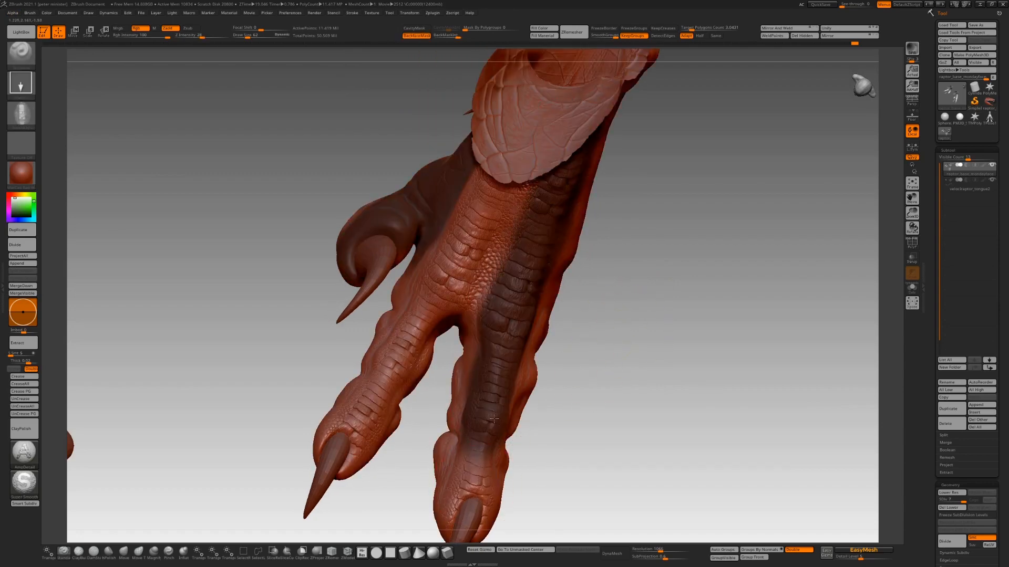
Stamp scales along the sickle-claw side of the foot with a resized brush and clear the mask.
mouse_move(516, 401)
mouse_down()
mouse_move(651, 286)
mouse_move(449, 183)
mouse_up()
key(space)
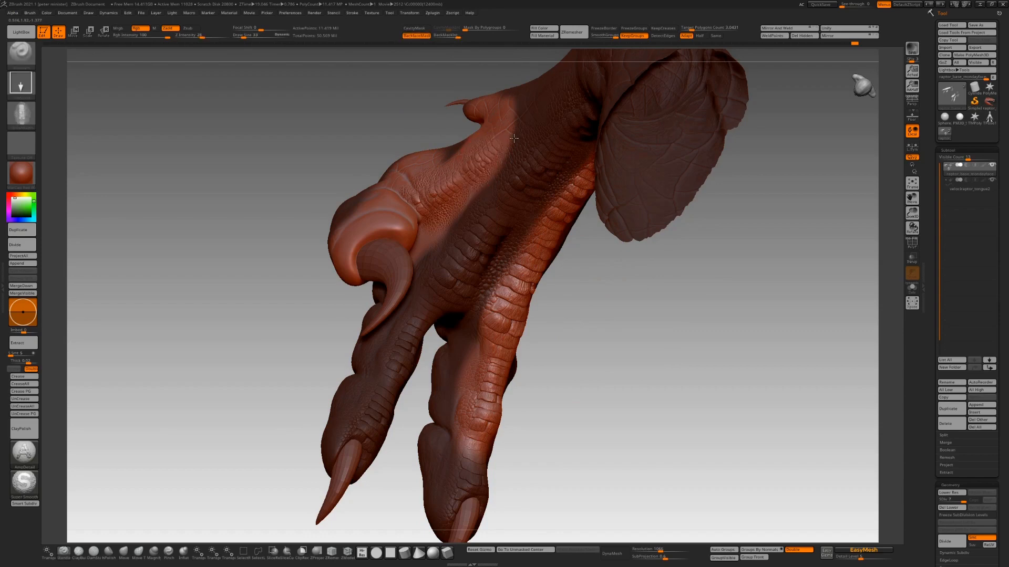
drag(555, 204, 656, 226)
key(space)
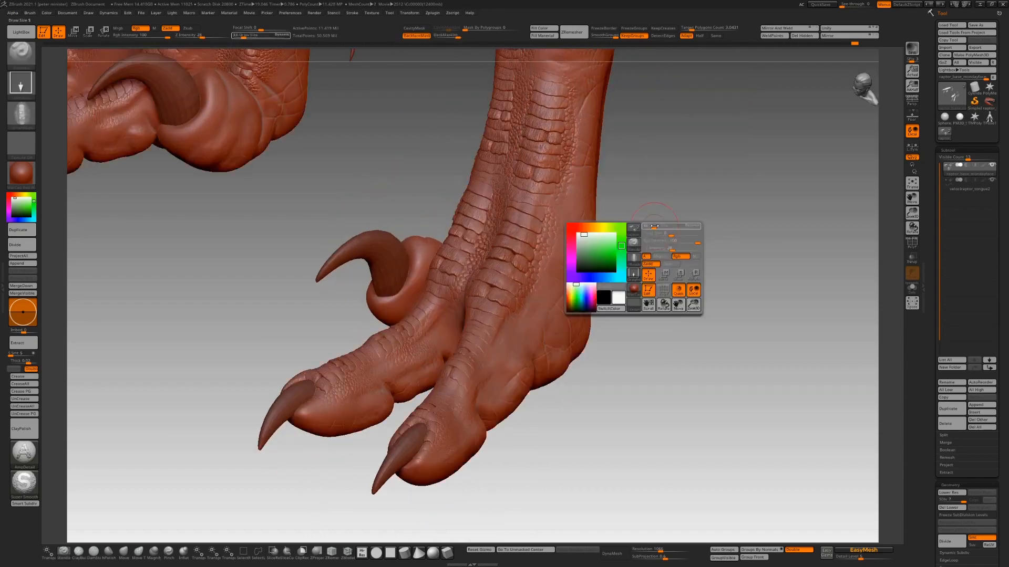
mouse_move(653, 262)
mouse_down()
mouse_move(455, 382)
mouse_move(437, 342)
mouse_up()
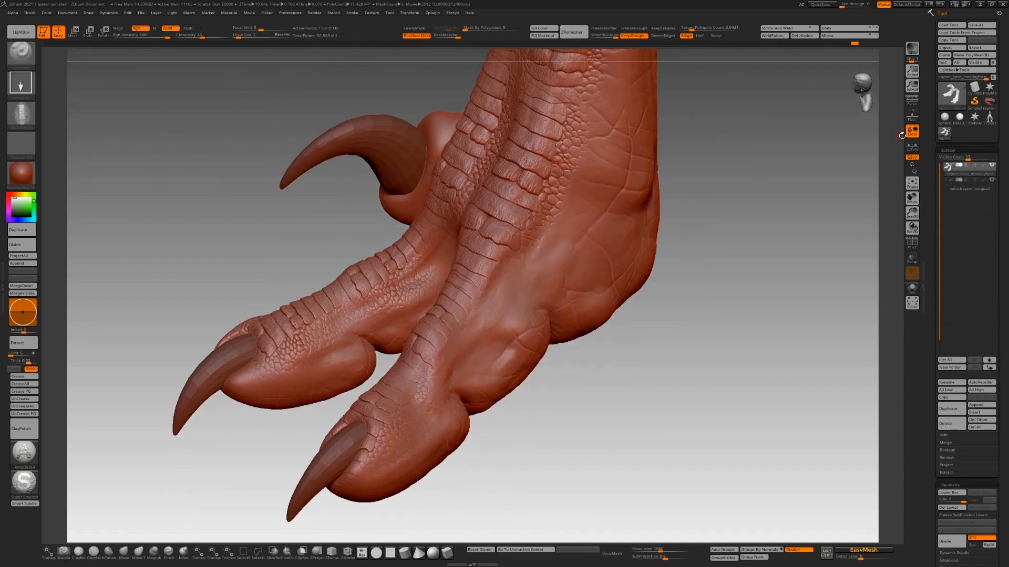
Mask the outer ends of the plated scales along the outer toe, inverting the mask to work them with the Standard brush.
key(ctrl)
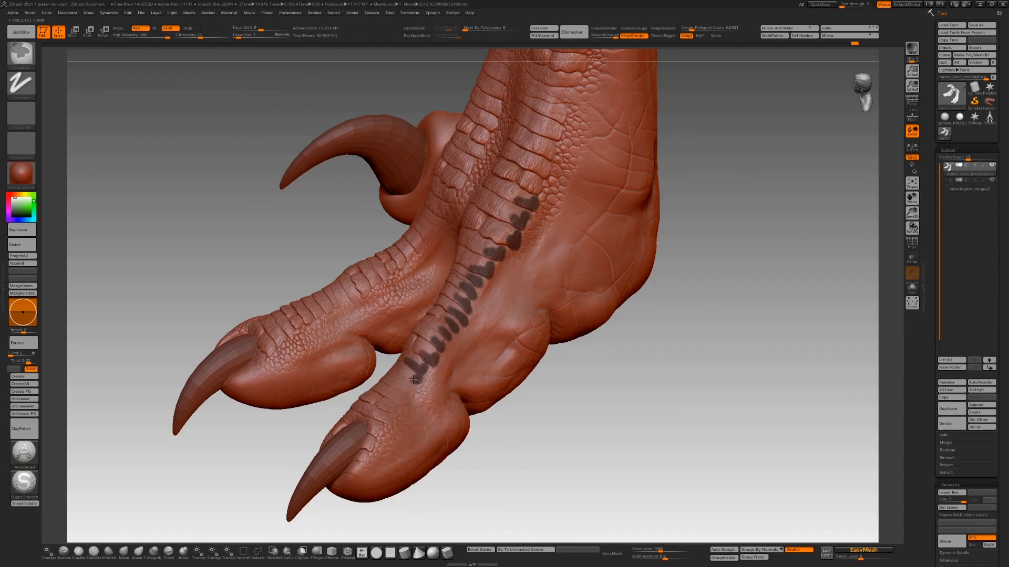
key(ctrl+i)
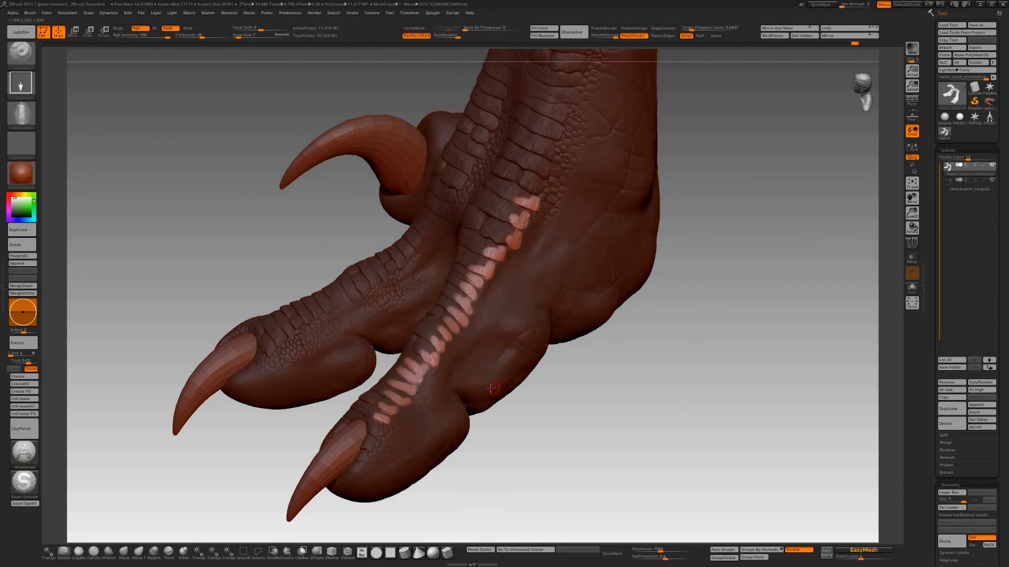
key(space)
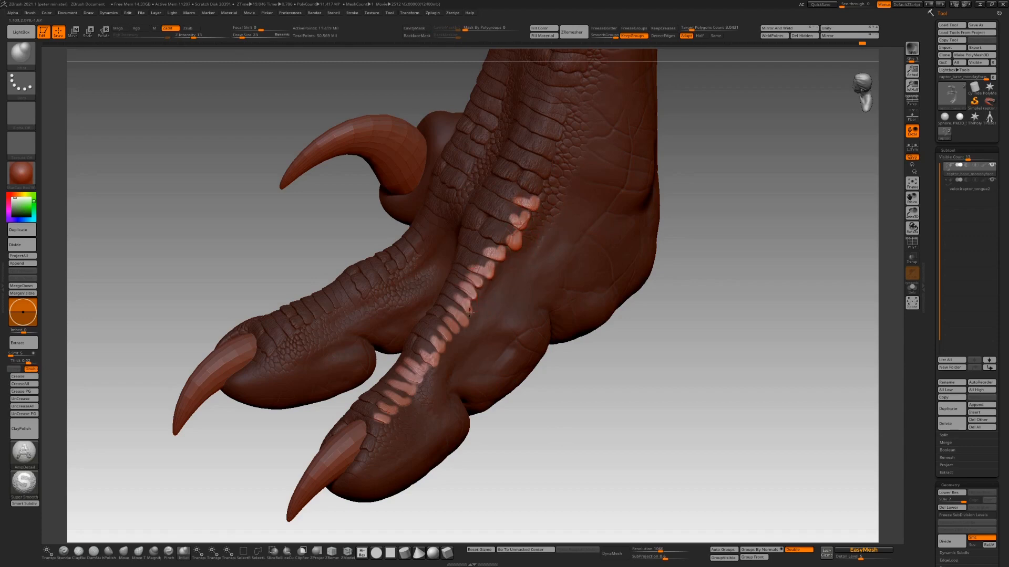
ctrl+click(534, 420)
drag(534, 420, 573, 418)
Choose a pebbled skin alpha and stamp small scales over the outer toe's bare outer side, beside the masked plates.
click(64, 552)
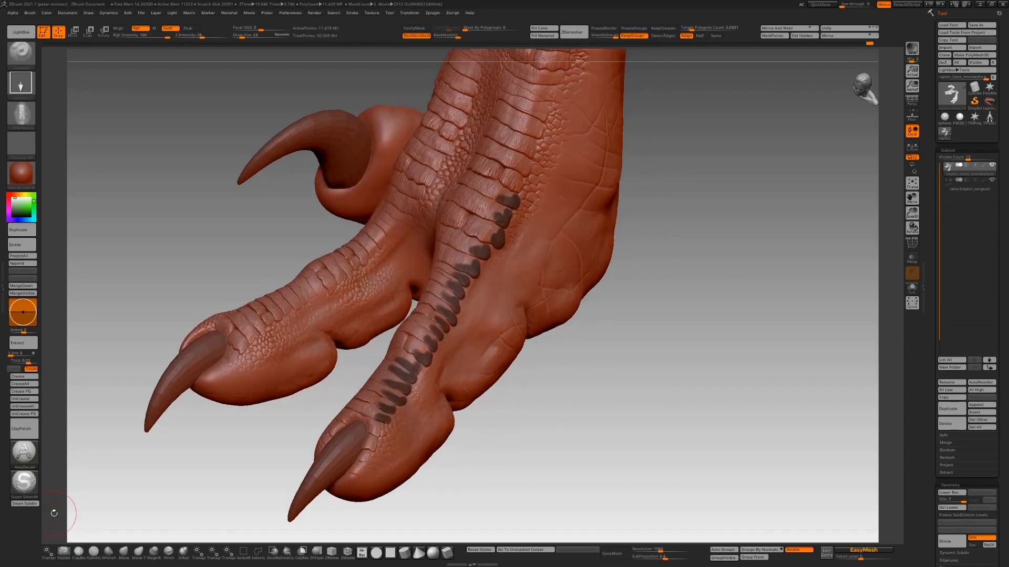
click(21, 114)
click(272, 227)
drag(493, 305, 534, 259)
drag(459, 367, 484, 331)
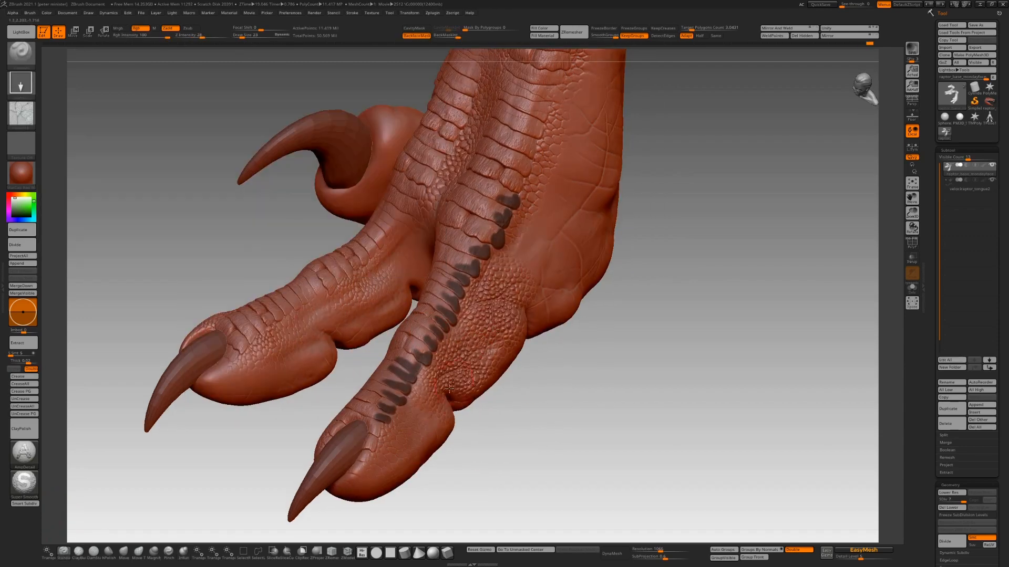
drag(406, 441, 432, 403)
drag(561, 245, 552, 321)
mouse_move(590, 376)
mouse_down()
mouse_move(578, 410)
mouse_move(604, 368)
mouse_up()
Mask the inner ends of the plated scales on the outer toe and invert the mask.
mouse_move(624, 316)
ctrl+mouse_down()
mouse_move(623, 344)
mouse_move(649, 340)
ctrl+mouse_up()
ctrl+drag(534, 277, 524, 263)
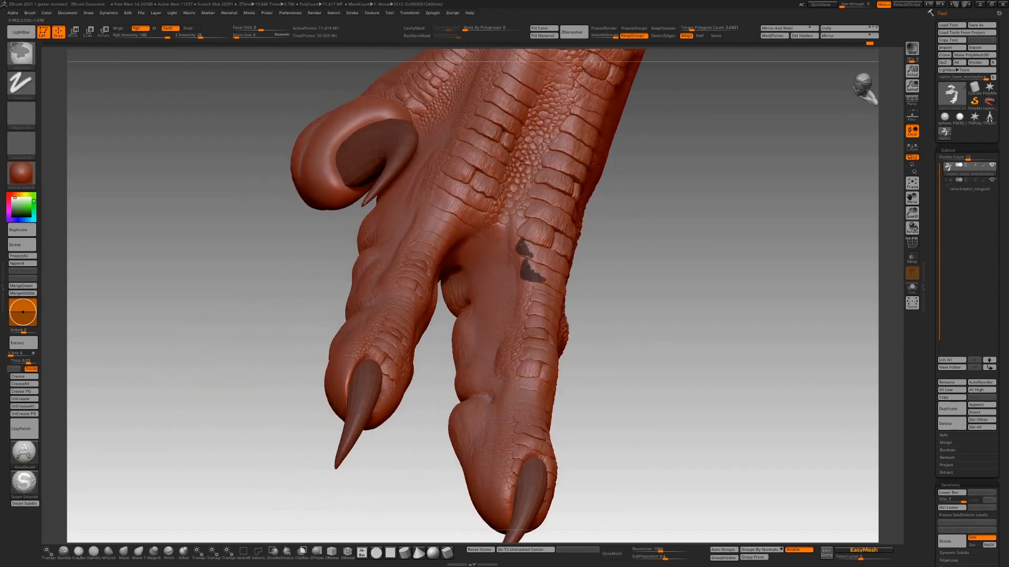
ctrl+drag(524, 380, 532, 388)
mouse_move(612, 368)
mouse_down()
mouse_move(593, 391)
mouse_move(517, 398)
mouse_up()
key(ctrl+i)
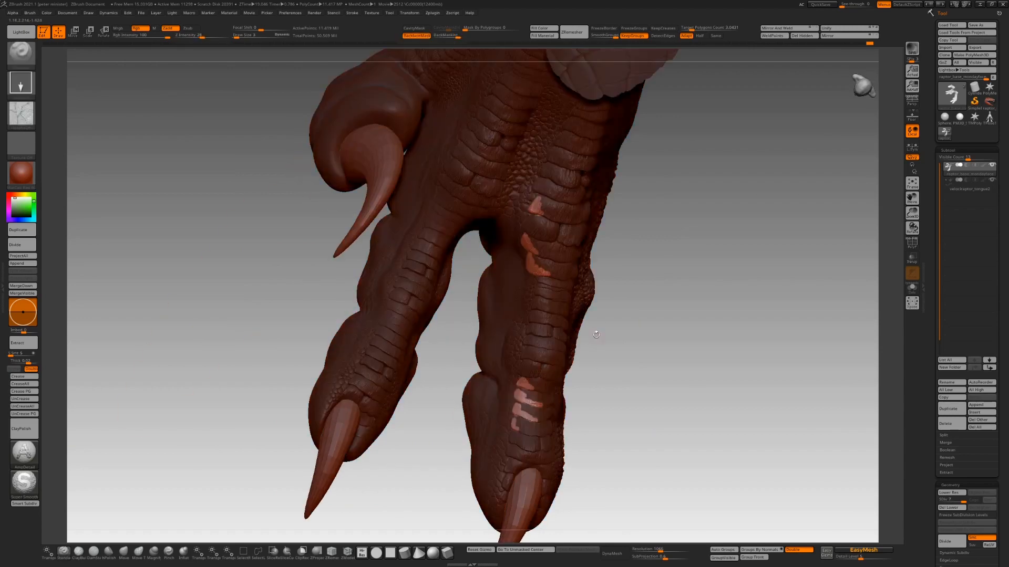
Invert the mask back and stamp pebbled scales over the outer toe's inner side.
ctrl+click(624, 259)
drag(624, 259, 608, 254)
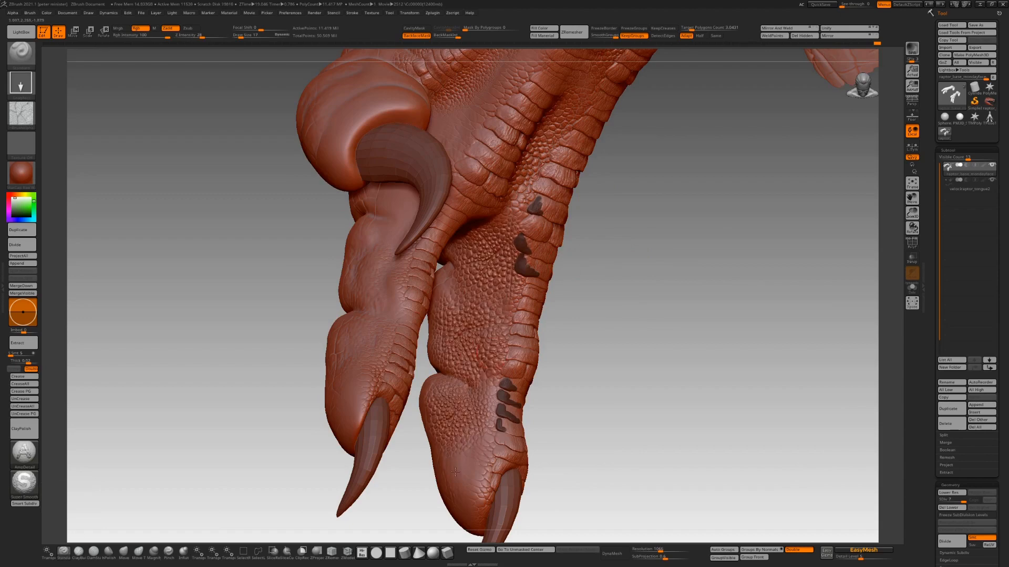
drag(463, 415, 455, 457)
drag(463, 503, 484, 526)
Resize the brush and mask the ends of the plated scales along the inner toe, inverting the mask to work them.
key(space)
mouse_move(572, 354)
mouse_down()
mouse_move(702, 265)
mouse_move(719, 284)
mouse_up()
key(space)
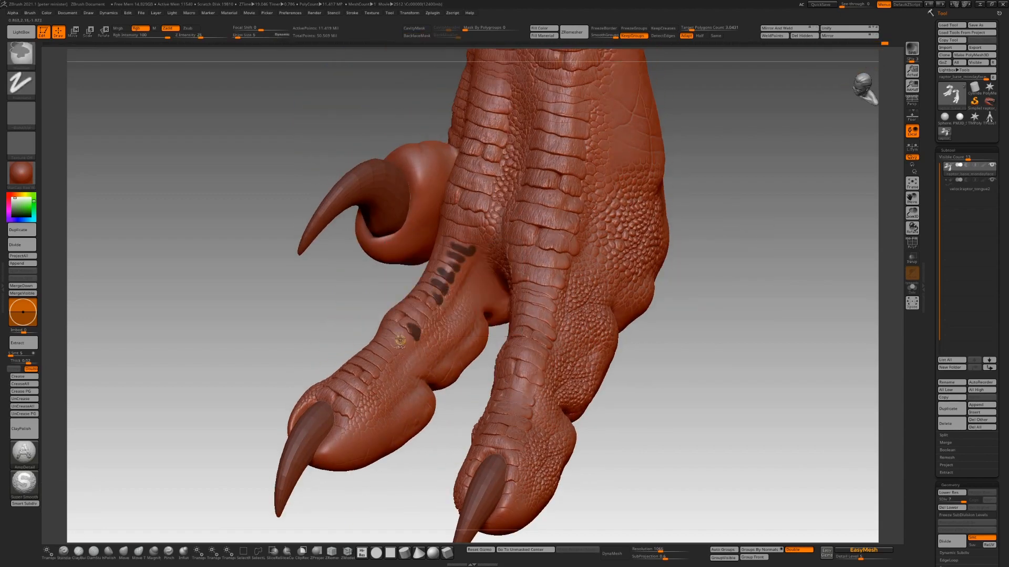
ctrl+click(698, 254)
key(space)
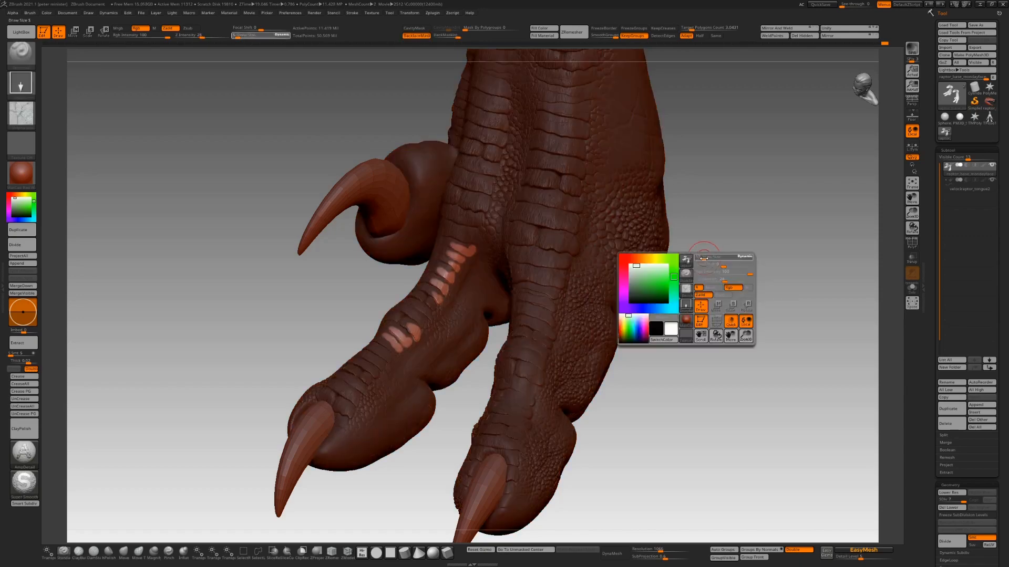
ctrl+click(694, 291)
Stamp pebbled scales down the side of the inner toe facing the outer toe, from its base to the claw.
click(63, 551)
drag(478, 302, 496, 322)
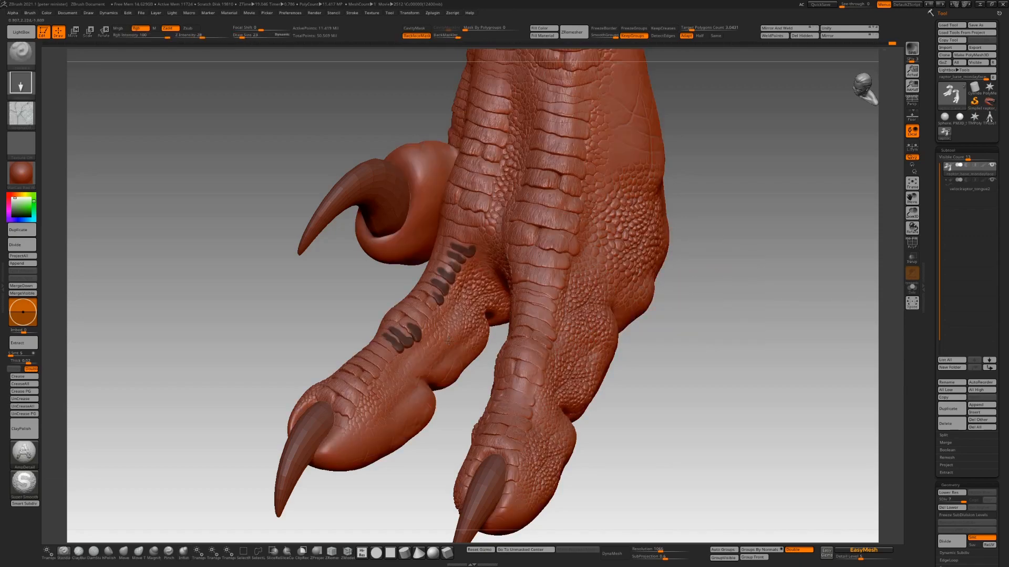
drag(441, 358, 458, 376)
drag(382, 421, 403, 442)
drag(328, 453, 337, 462)
Mask the edges of the plated scale column up the metatarsus and stamp small scales beside it.
mouse_move(647, 412)
mouse_down()
mouse_move(574, 263)
mouse_move(567, 221)
mouse_move(512, 236)
mouse_move(501, 199)
mouse_up()
key(space)
key(space)
drag(517, 157, 487, 147)
ctrl+drag(303, 118, 300, 236)
drag(562, 224, 587, 229)
key(space)
mouse_move(303, 242)
ctrl+mouse_down()
mouse_move(315, 321)
mouse_move(286, 357)
ctrl+mouse_up()
key(ctrl+i)
drag(303, 295, 303, 347)
Paint a mask over the bare skin on the metatarsus's outer side up to the ankle and invert it.
ctrl+drag(541, 190, 641, 221)
mouse_move(422, 87)
ctrl+mouse_down()
mouse_move(412, 144)
mouse_move(490, 255)
mouse_move(551, 226)
ctrl+mouse_up()
mouse_move(447, 336)
ctrl+mouse_down()
mouse_move(436, 174)
mouse_move(370, 210)
mouse_move(420, 218)
mouse_move(489, 358)
mouse_move(511, 446)
ctrl+mouse_up()
drag(536, 173, 593, 152)
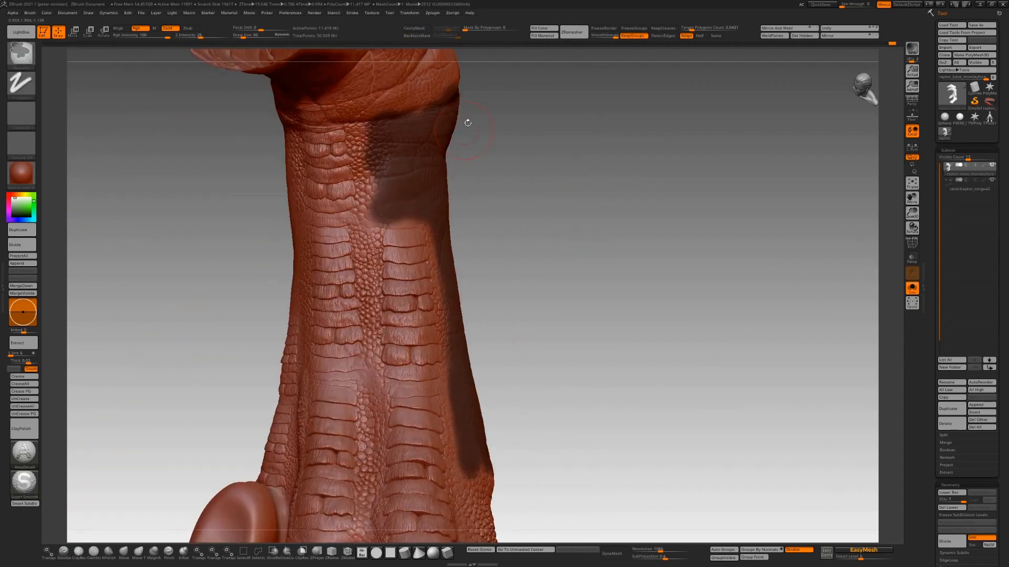
drag(466, 122, 475, 107)
mouse_move(287, 60)
ctrl+mouse_down()
mouse_move(375, 87)
mouse_move(447, 65)
ctrl+mouse_up()
ctrl+click(504, 161)
Stamp pebbled scales over the unmasked outer side of the metatarsus, from the ankle down to the foot.
drag(407, 171, 423, 208)
drag(408, 105, 434, 139)
drag(604, 210, 546, 211)
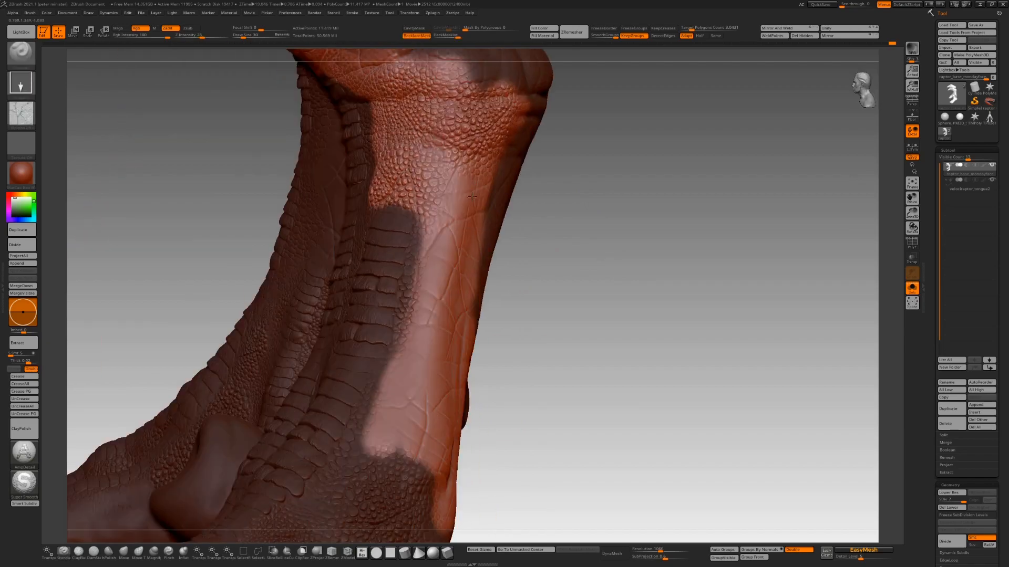
drag(467, 157, 488, 236)
drag(446, 263, 465, 336)
drag(420, 389, 434, 441)
drag(604, 315, 541, 315)
drag(497, 388, 368, 368)
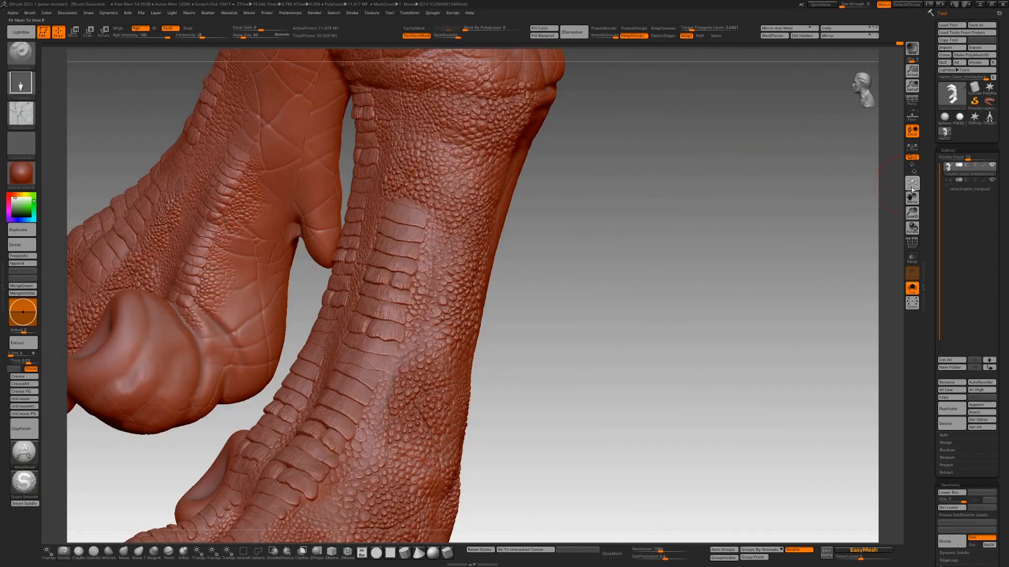
Mask the bare side of the inner toe, invert the mask and stamp pebbled scales down to the toe tip.
click(912, 183)
mouse_move(698, 368)
mouse_down()
mouse_move(460, 413)
mouse_move(678, 358)
mouse_up()
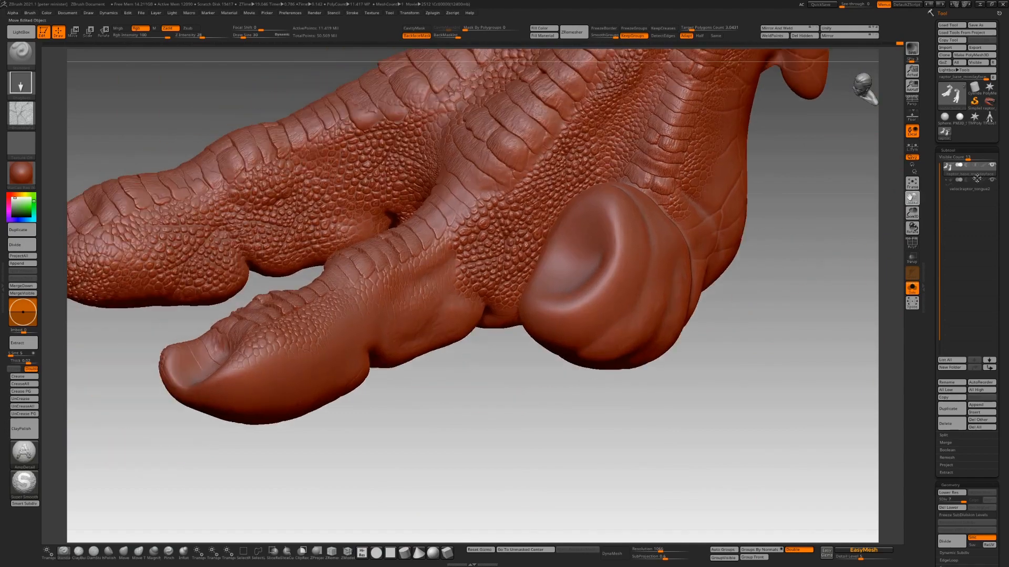
drag(488, 399, 478, 391)
mouse_move(456, 311)
ctrl+mouse_down()
mouse_move(457, 278)
mouse_move(195, 404)
ctrl+mouse_up()
ctrl+click(437, 421)
drag(435, 387, 431, 393)
drag(325, 380, 317, 456)
drag(247, 397, 252, 457)
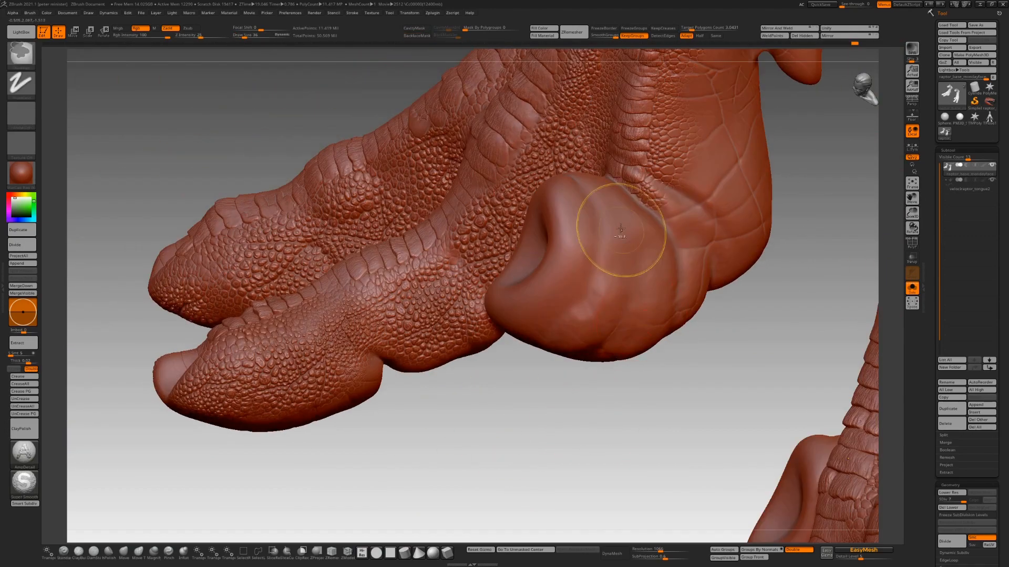
Mask the bare area at the back of the metatarsus below the rear toe, invert the mask and stamp pebbled scales there.
mouse_move(705, 211)
ctrl+mouse_down()
mouse_move(746, 226)
mouse_move(741, 94)
ctrl+mouse_up()
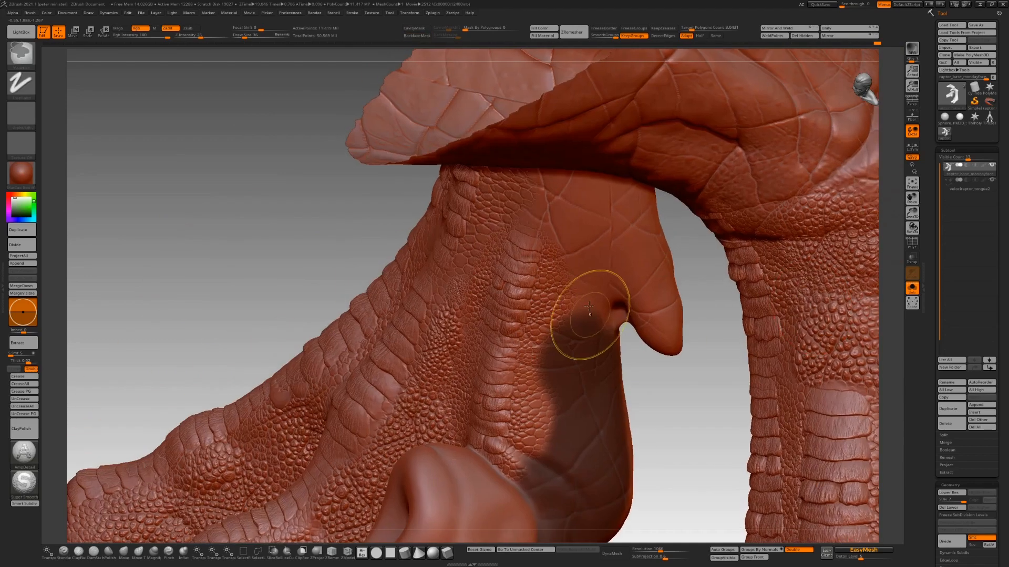
mouse_move(588, 318)
ctrl+mouse_down()
mouse_move(557, 221)
mouse_move(631, 247)
ctrl+mouse_up()
key(ctrl+i)
mouse_move(577, 214)
mouse_down()
mouse_move(593, 367)
mouse_move(576, 515)
mouse_up()
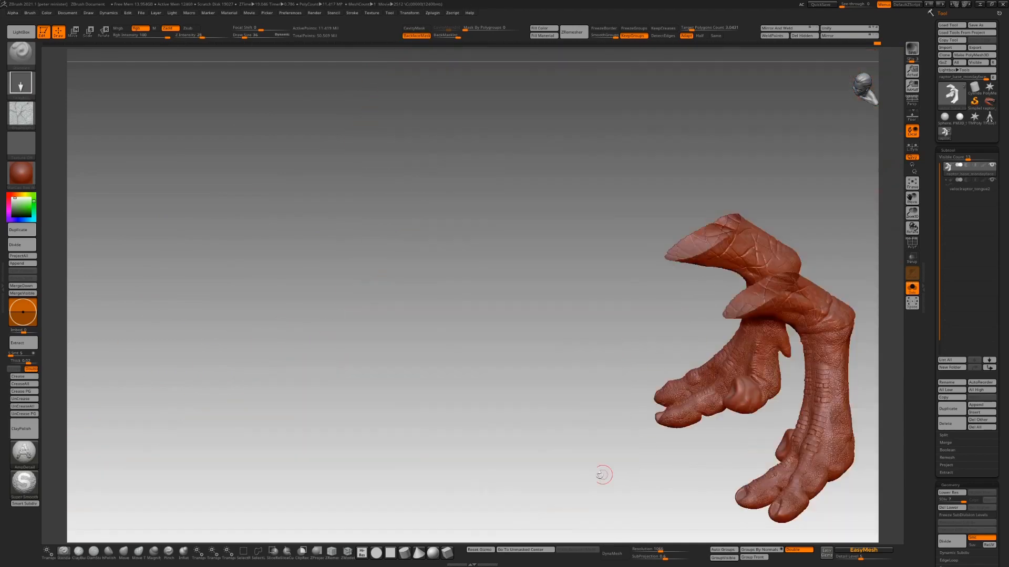
Unhide the rest of the raptor mesh.
mouse_move(603, 475)
mouse_down()
mouse_move(641, 470)
mouse_move(604, 443)
mouse_up()
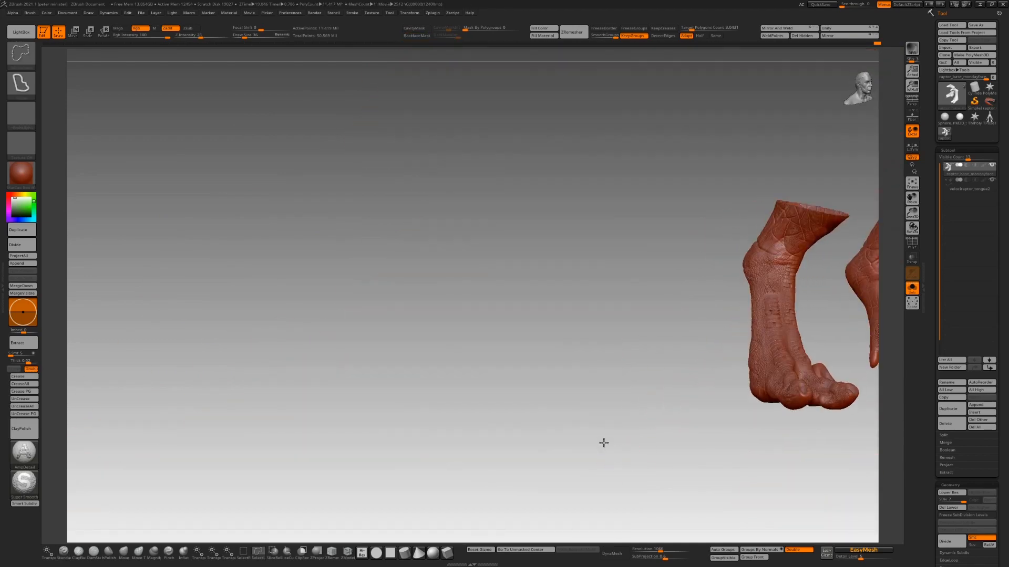
ctrl+shift+click(603, 443)
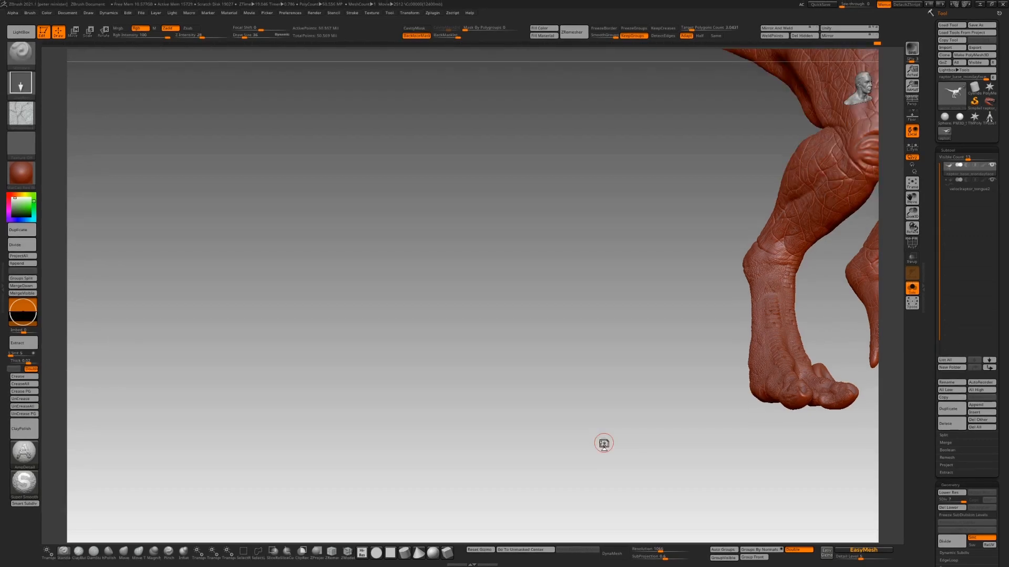
Isolate the raptor's hands and wrists by hiding the rest of the mesh and frame them in the view.
mouse_move(604, 443)
alt+mouse_down()
mouse_move(748, 383)
mouse_move(501, 354)
alt+mouse_up()
mouse_move(648, 479)
ctrl+shift+mouse_down()
mouse_move(522, 340)
mouse_move(665, 322)
ctrl+shift+mouse_up()
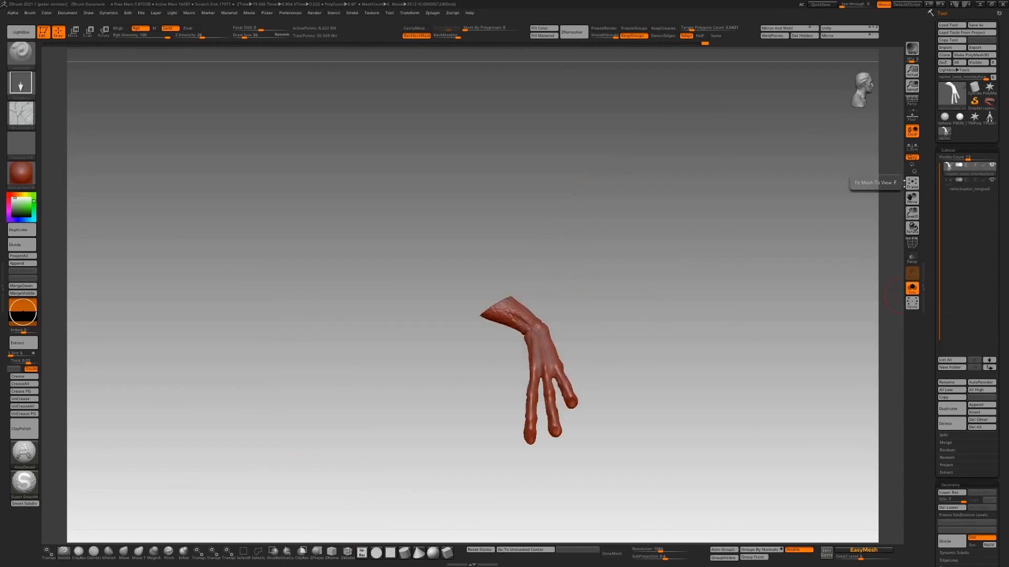
click(912, 183)
Choose the banded scale alpha and mask a strip along the back of the hand and the middle finger.
click(21, 113)
click(290, 118)
alt+drag(316, 262, 291, 127)
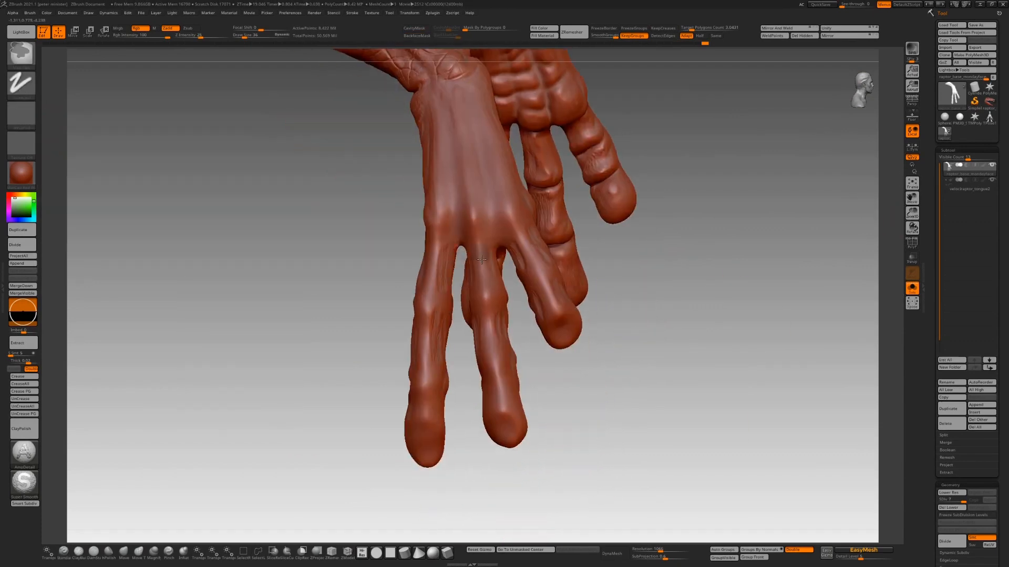
mouse_move(483, 255)
ctrl+mouse_down()
mouse_move(508, 434)
mouse_move(466, 147)
mouse_move(484, 248)
ctrl+mouse_up()
drag(315, 294, 362, 294)
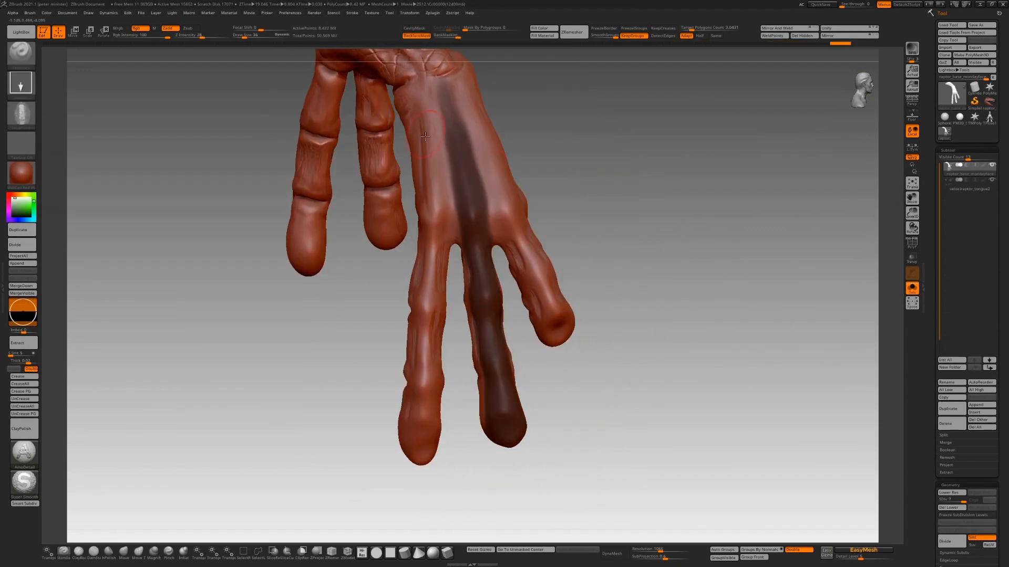
Adjust the brush's Z Intensity and stamp banded scales along one side of the hand's back and down the long outer finger.
drag(441, 204, 428, 132)
key(ctrl+z)
click(207, 36)
mouse_move(440, 205)
mouse_down()
mouse_move(432, 131)
mouse_move(440, 185)
mouse_up()
drag(431, 121, 428, 84)
key(ctrl+z)
drag(315, 337, 313, 289)
drag(423, 392, 423, 352)
drag(422, 418, 422, 386)
drag(425, 341, 425, 273)
Stamp banded scales along the short finger and up its side of the hand's back to the wrist.
drag(315, 316, 362, 316)
drag(550, 297, 544, 274)
drag(511, 211, 493, 184)
drag(494, 150, 484, 109)
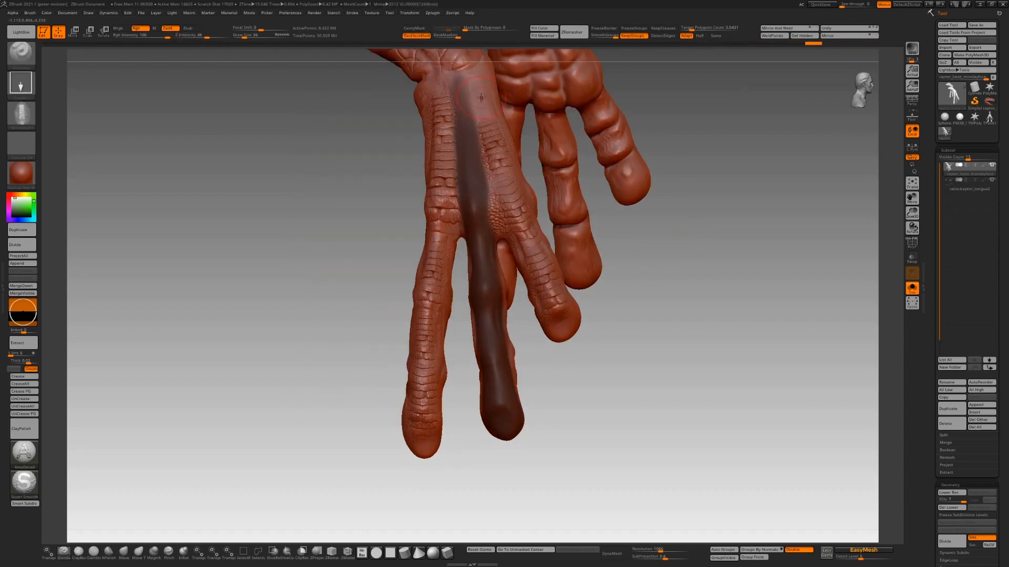
Invert the mask and stamp banded scales down the middle finger and along its strip on the hand's back.
ctrl+click(624, 270)
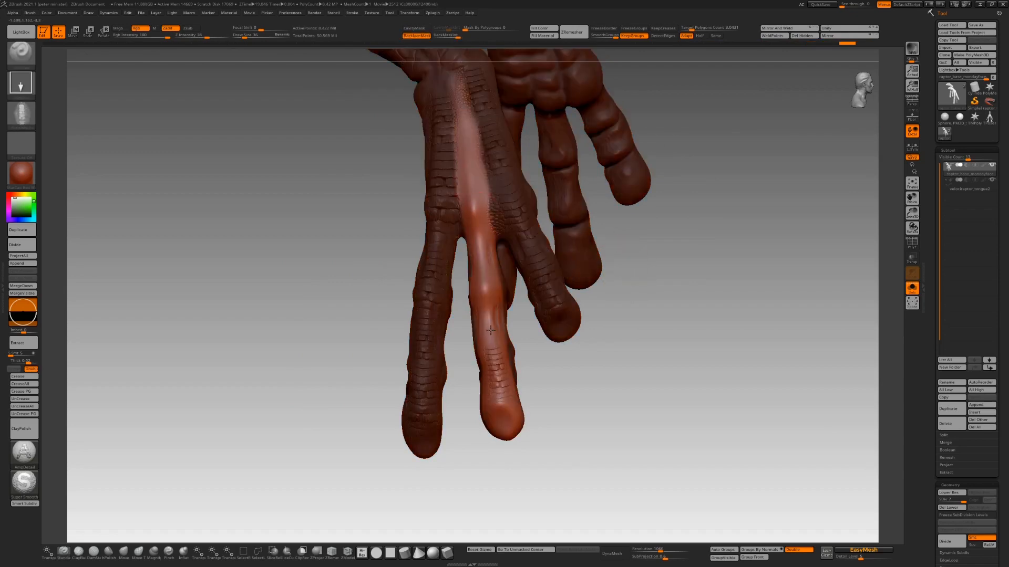
drag(491, 330, 485, 287)
drag(480, 236, 467, 105)
drag(677, 321, 620, 343)
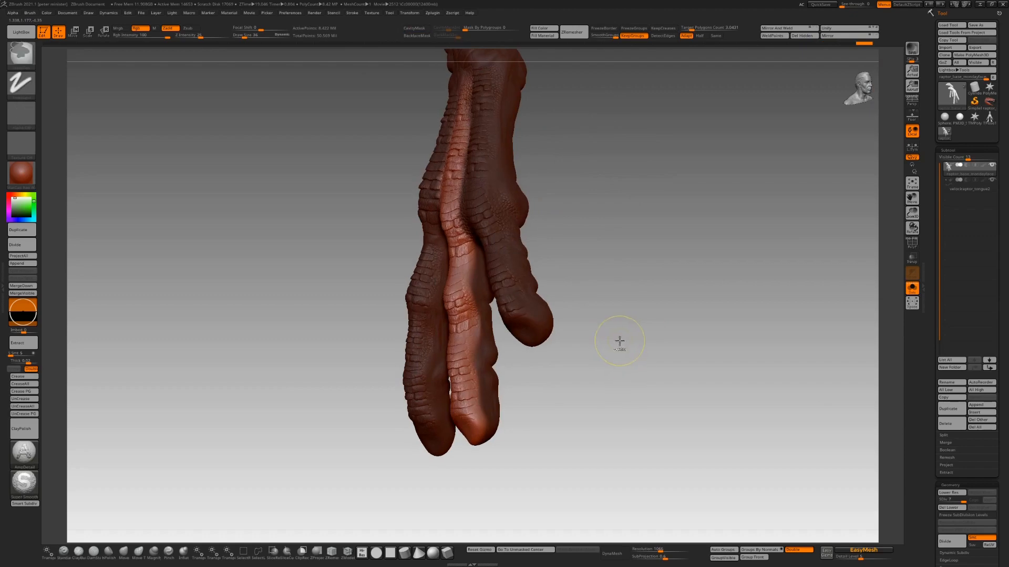
Invert the mask again, choose the wrinkle alpha with the Standard brush and stamp creases on the sides of the fingers and knuckles.
ctrl+click(621, 342)
drag(601, 286, 539, 290)
click(64, 552)
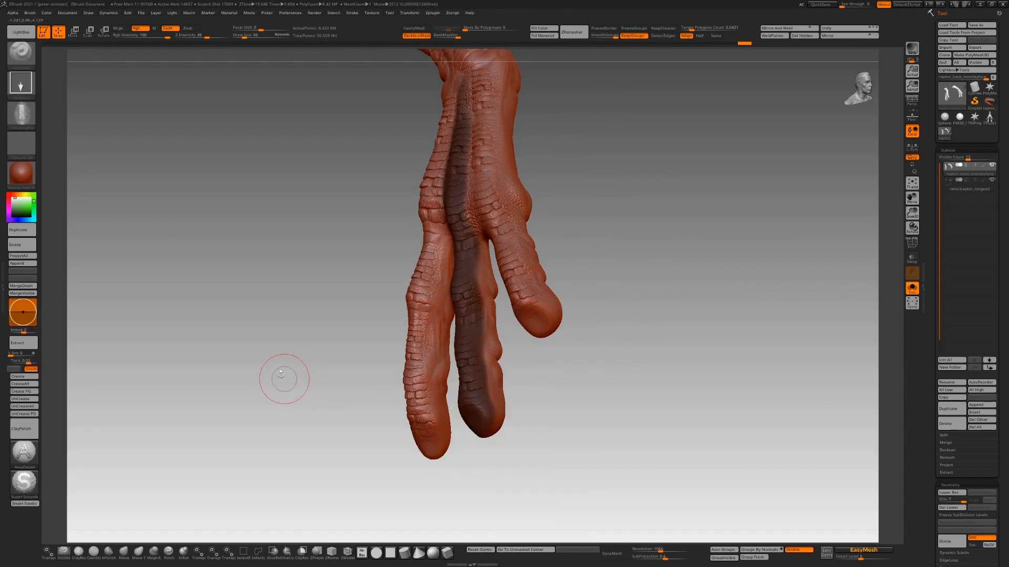
click(21, 114)
click(361, 123)
drag(617, 239, 571, 266)
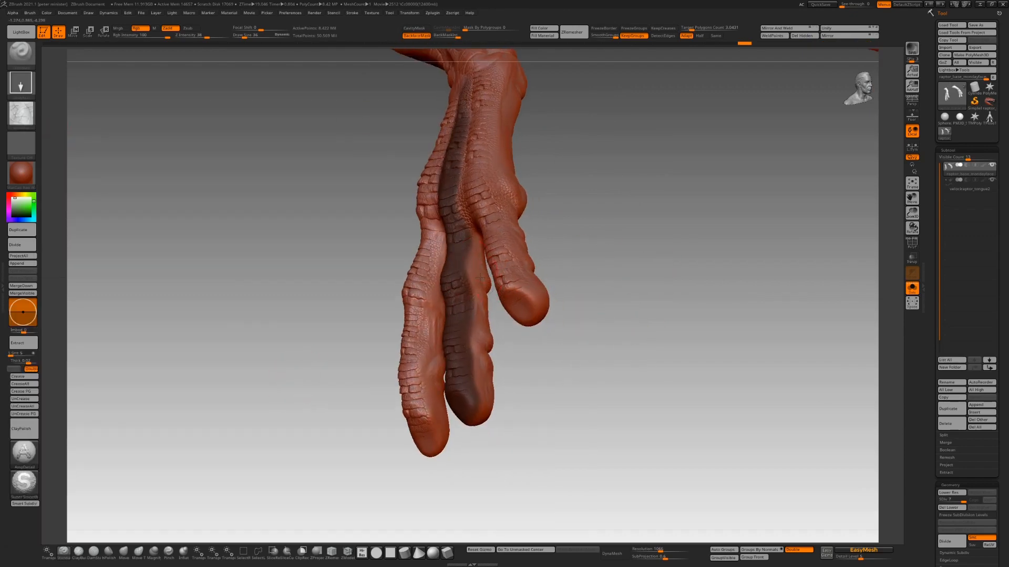
drag(482, 353, 534, 156)
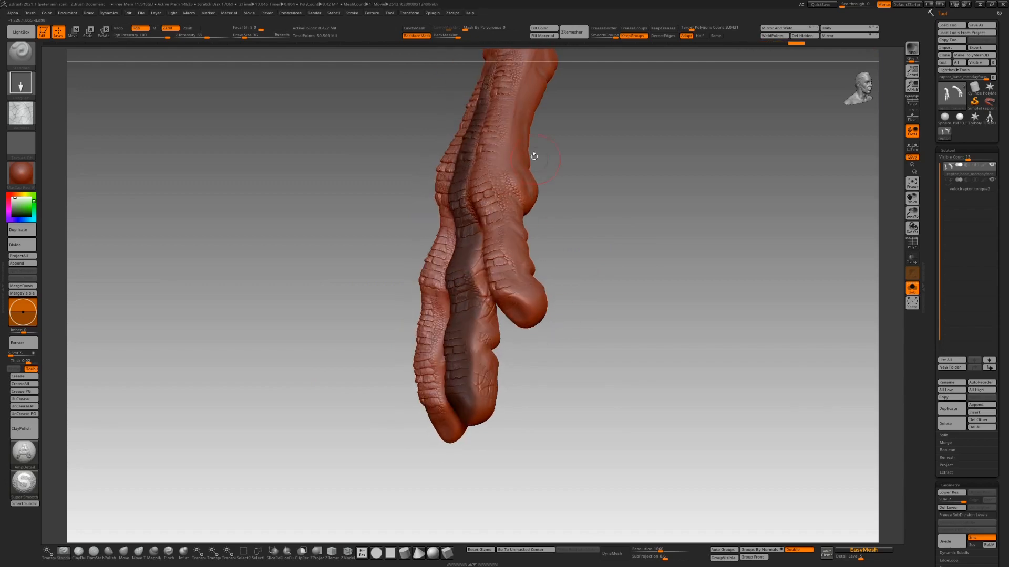
drag(646, 221, 644, 268)
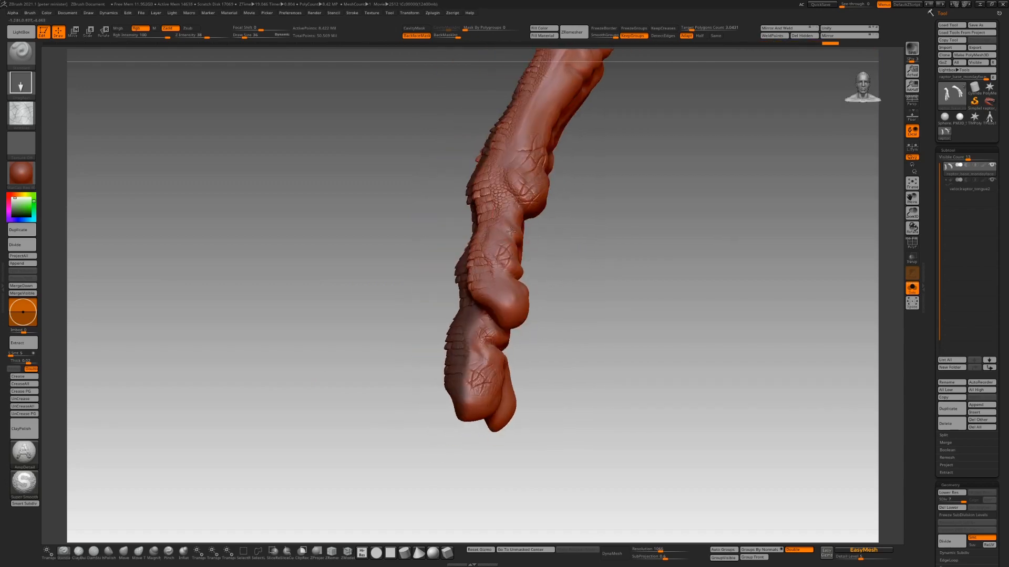
Choose the pebbled scale alpha, lower the Z Intensity and stamp small scales over the creased sides of the fingers and hand.
click(22, 114)
click(270, 225)
drag(565, 284, 638, 270)
drag(211, 34, 206, 34)
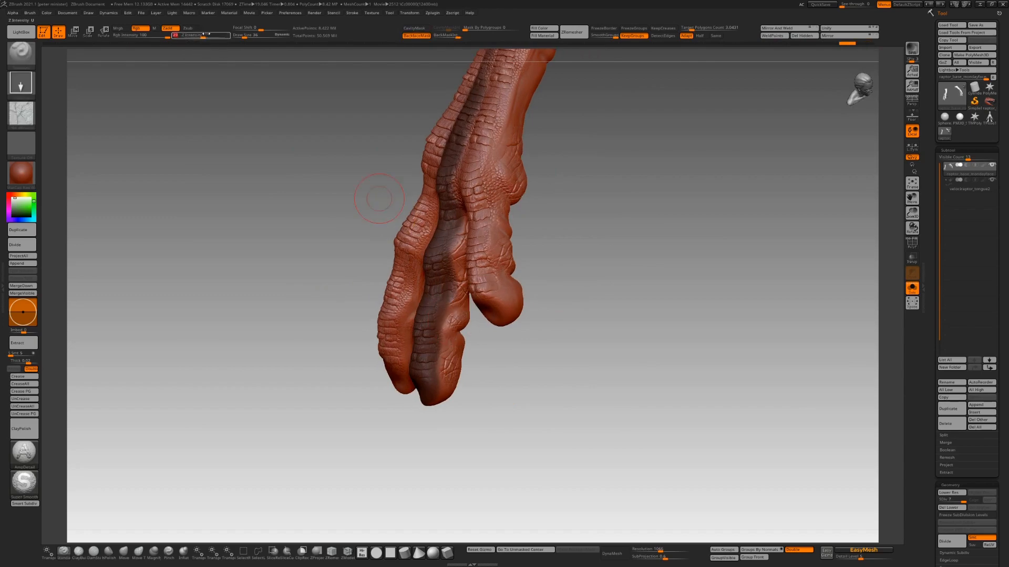
drag(531, 294, 392, 347)
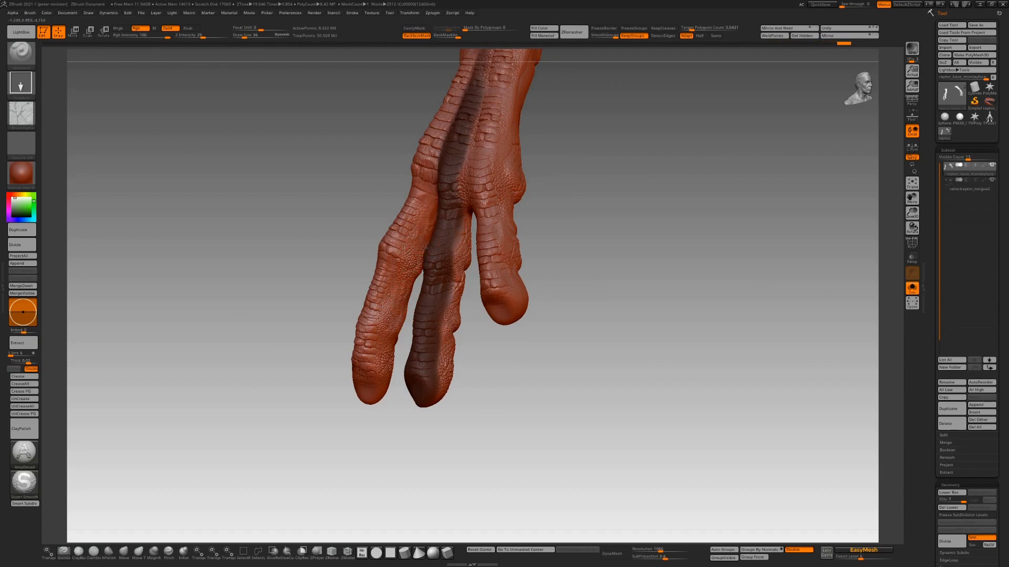
drag(523, 225, 528, 222)
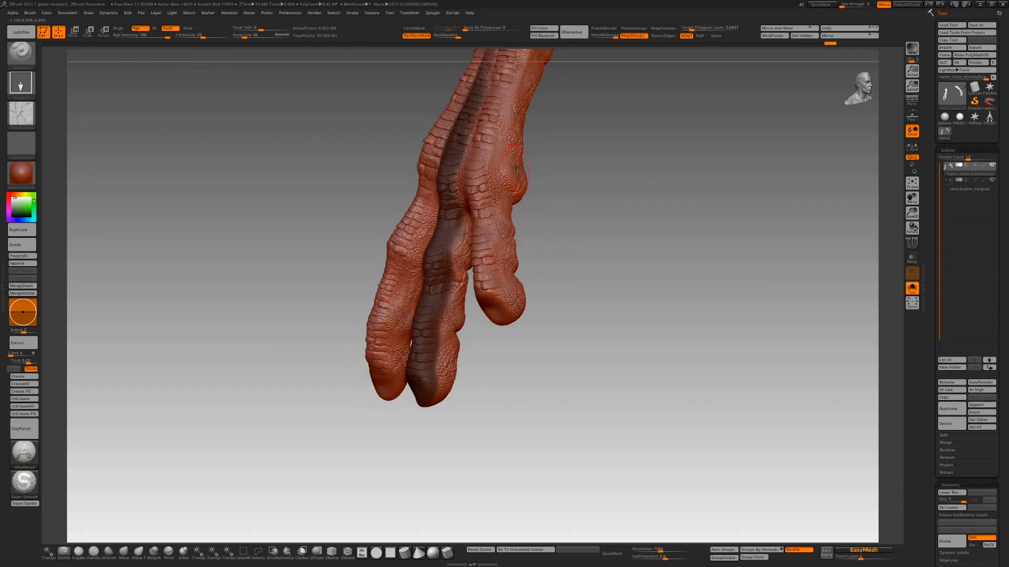
Stamp pebbled scales over the opposite sides of all three fingers and the bare edge of the hand.
drag(560, 166, 511, 232)
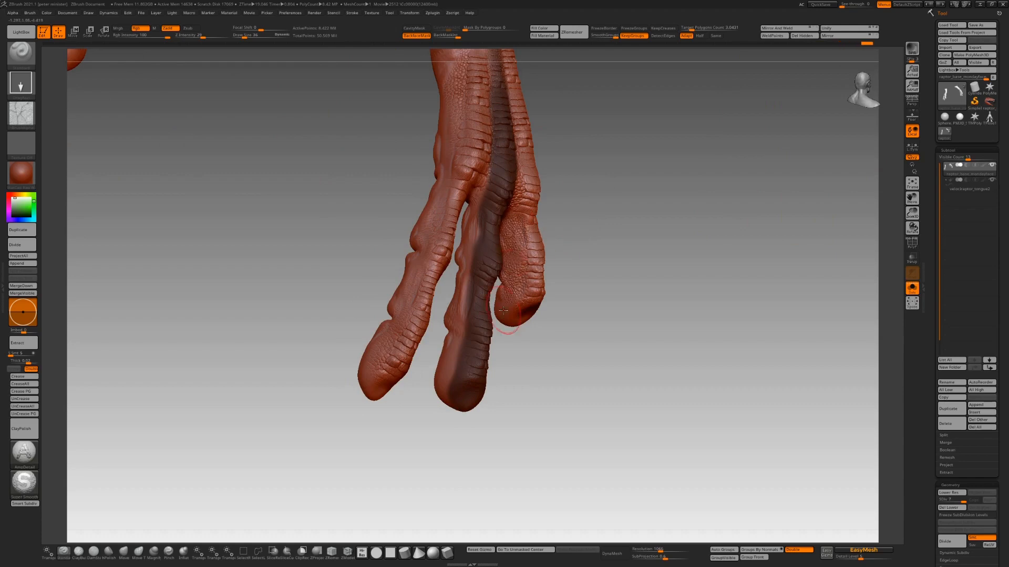
drag(504, 311, 456, 356)
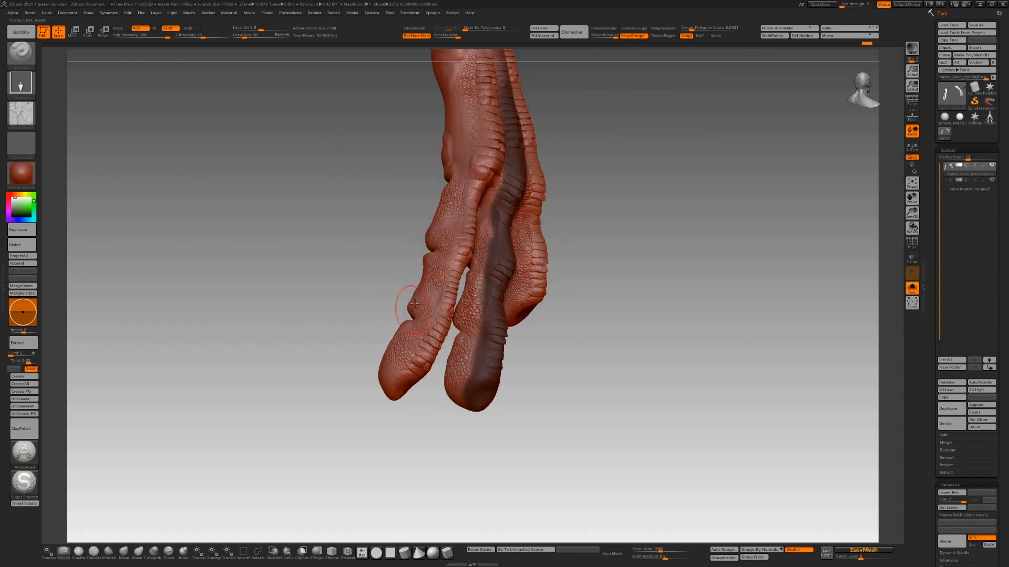
drag(600, 214, 486, 309)
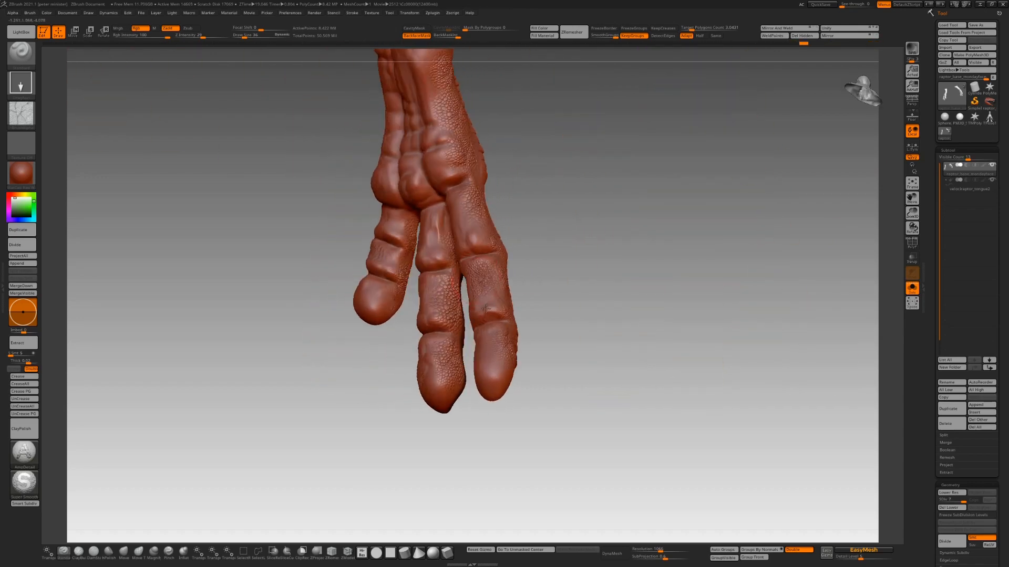
Stamp pebbled scales over the underside pads of the fingers down to the fingertips.
drag(467, 207, 470, 204)
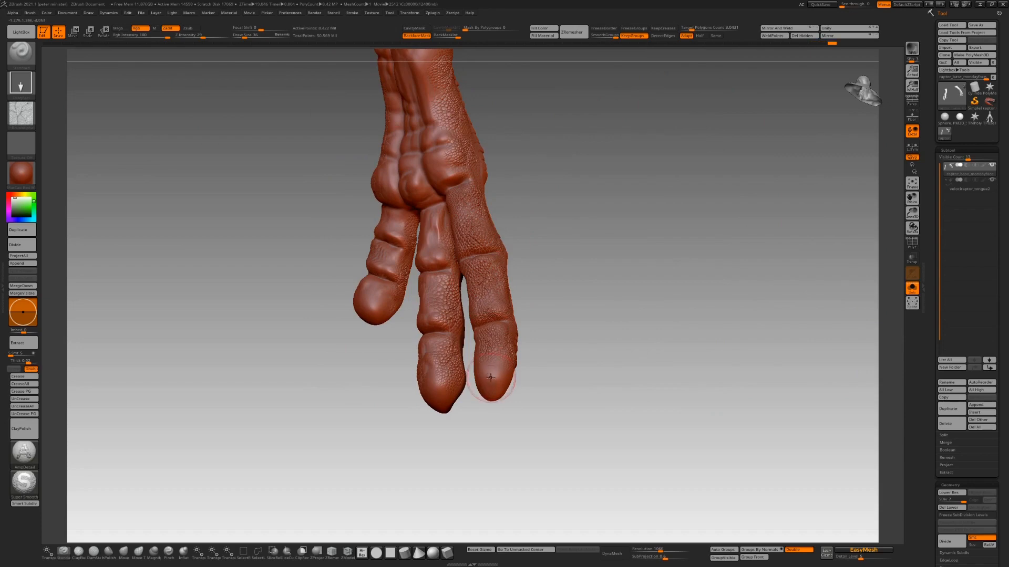
drag(526, 362, 449, 318)
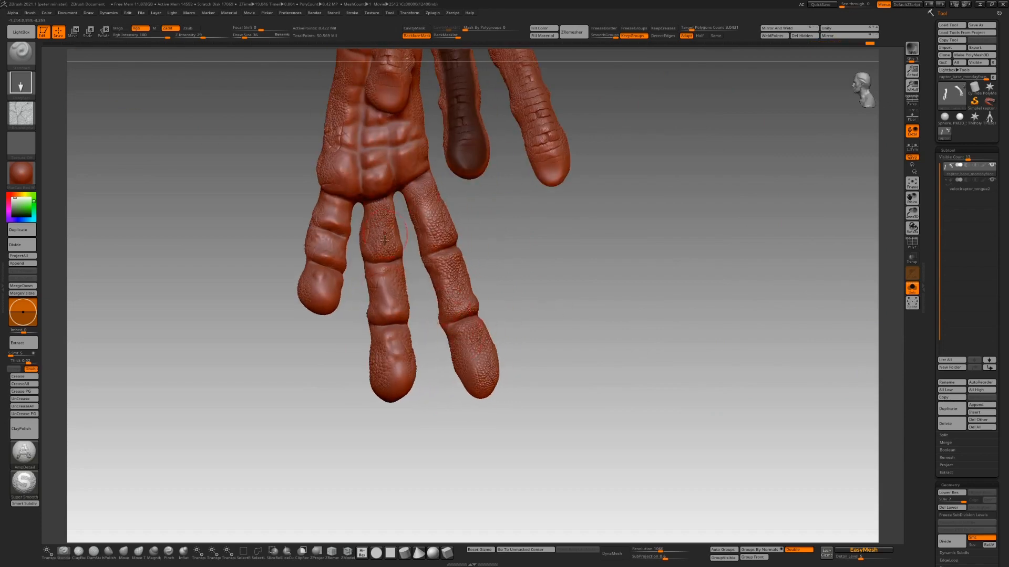
drag(370, 316, 398, 339)
drag(393, 337, 390, 327)
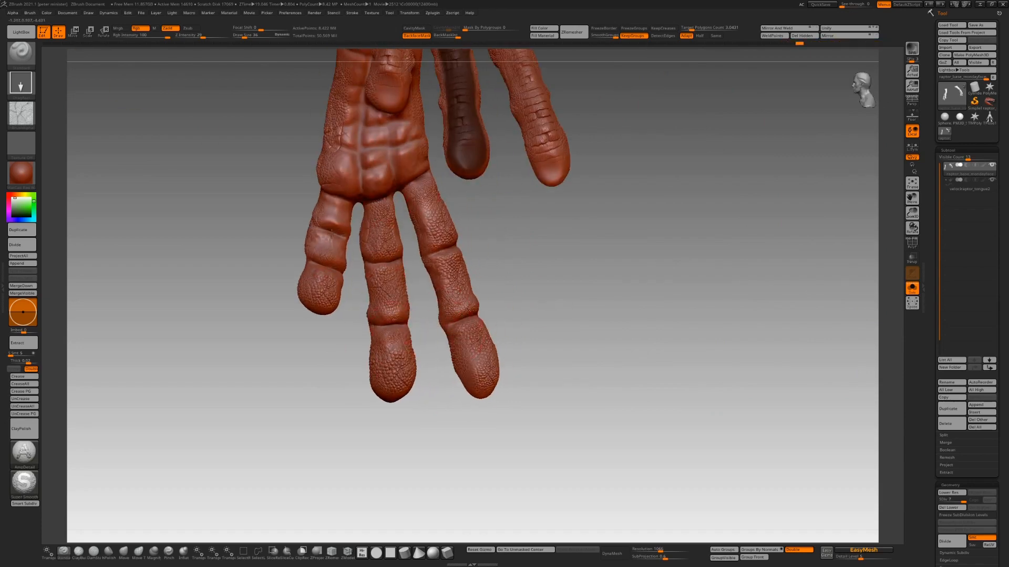
Cover the palm pads and the underside of the hand up to the wrist with pebbled scales.
drag(384, 165, 388, 170)
mouse_move(406, 139)
mouse_down()
mouse_move(415, 154)
mouse_move(455, 121)
mouse_move(447, 123)
mouse_up()
mouse_move(390, 108)
mouse_down()
mouse_move(398, 124)
mouse_move(381, 137)
mouse_up()
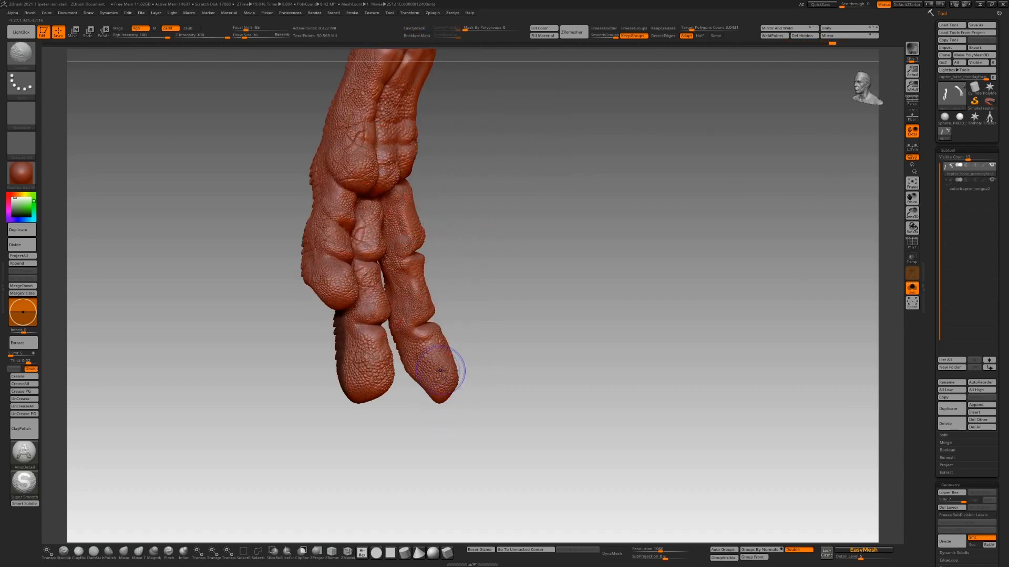
drag(462, 371, 469, 217)
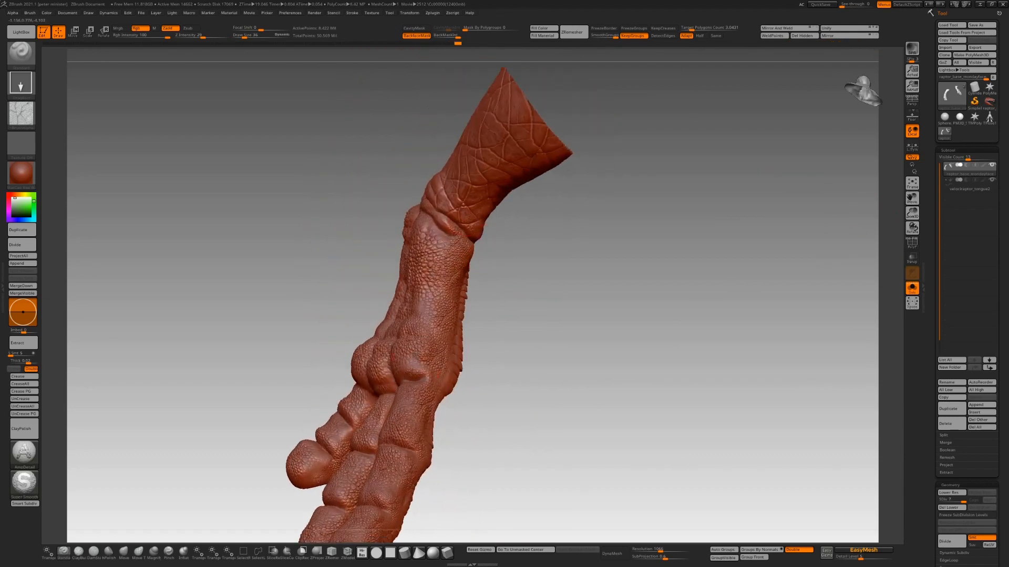
key(ctrl+shift+z)
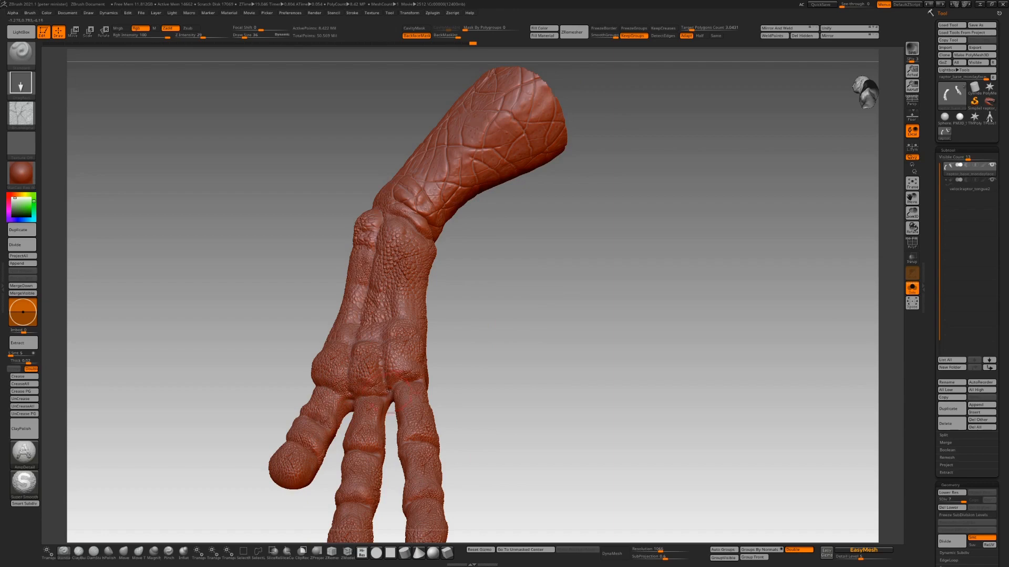
key(ctrl+shift+z)
Choose the wrinkle alpha and stamp extra creases over the forearm just above the wrist.
click(21, 113)
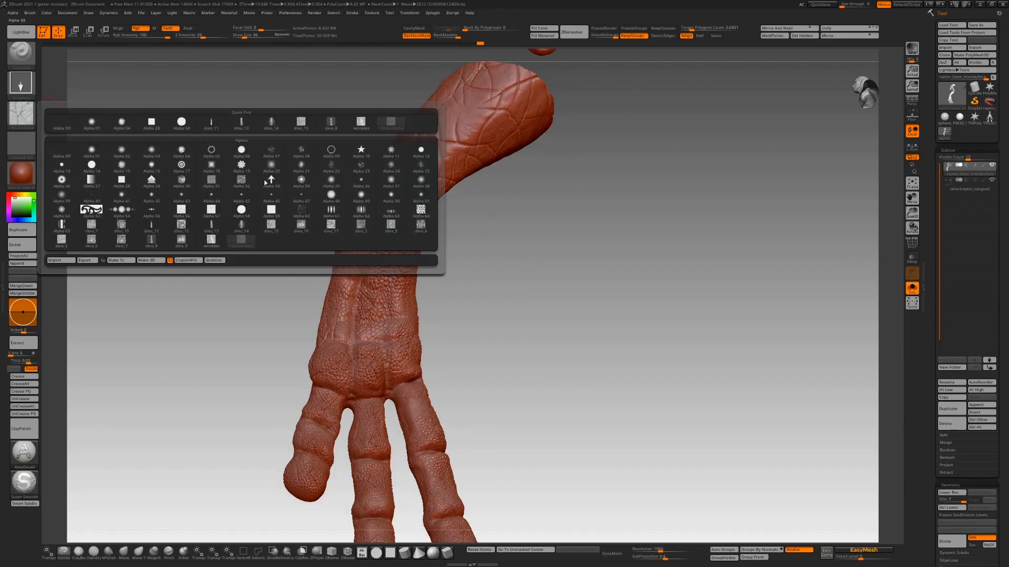
click(215, 245)
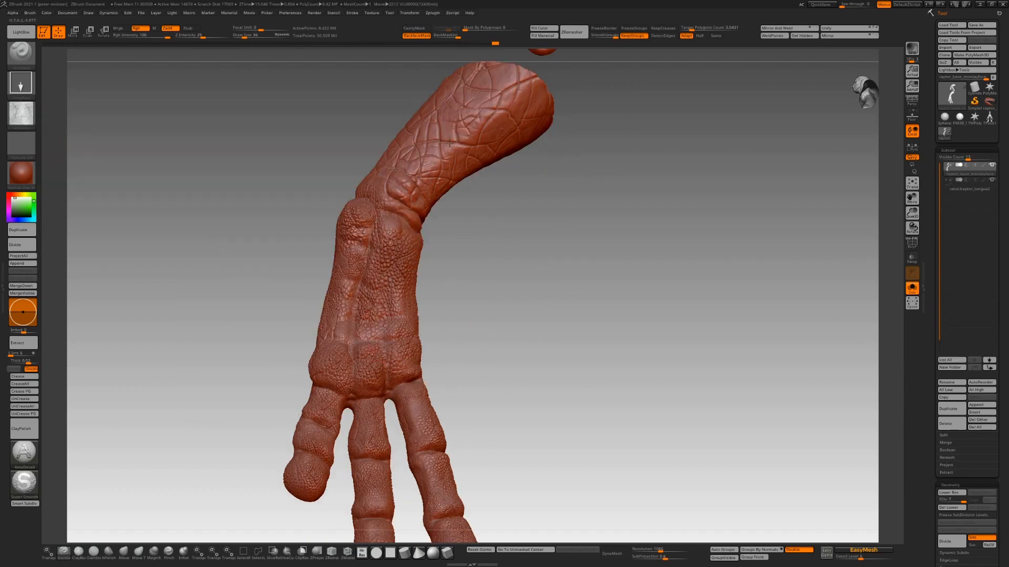
key(ctrl+shift+z)
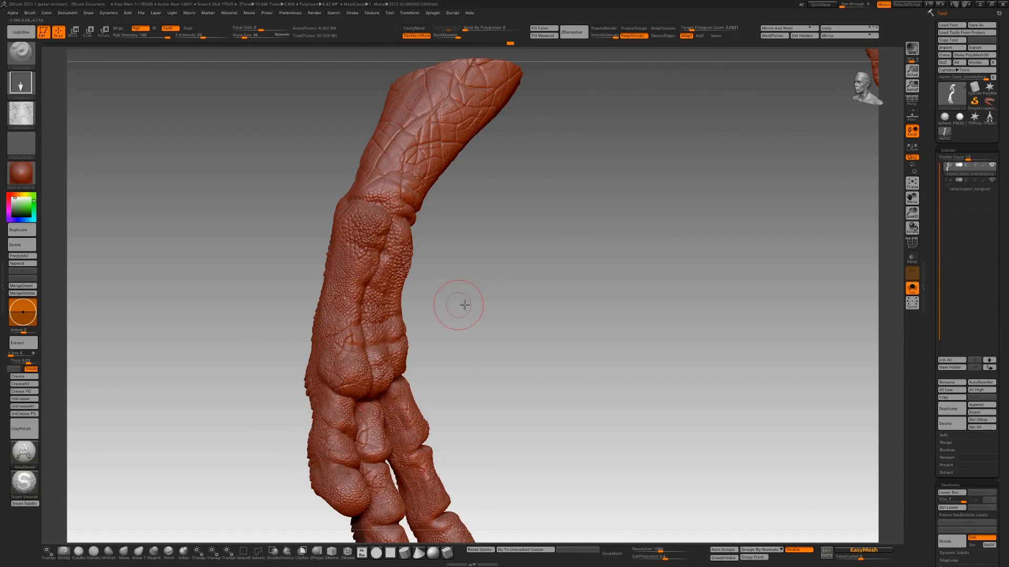
key(ctrl+shift+z)
key(ctrl+shift+z)
Clear the mask on the hand, unhide the rest of the raptor and frame the full model.
drag(409, 218, 386, 247)
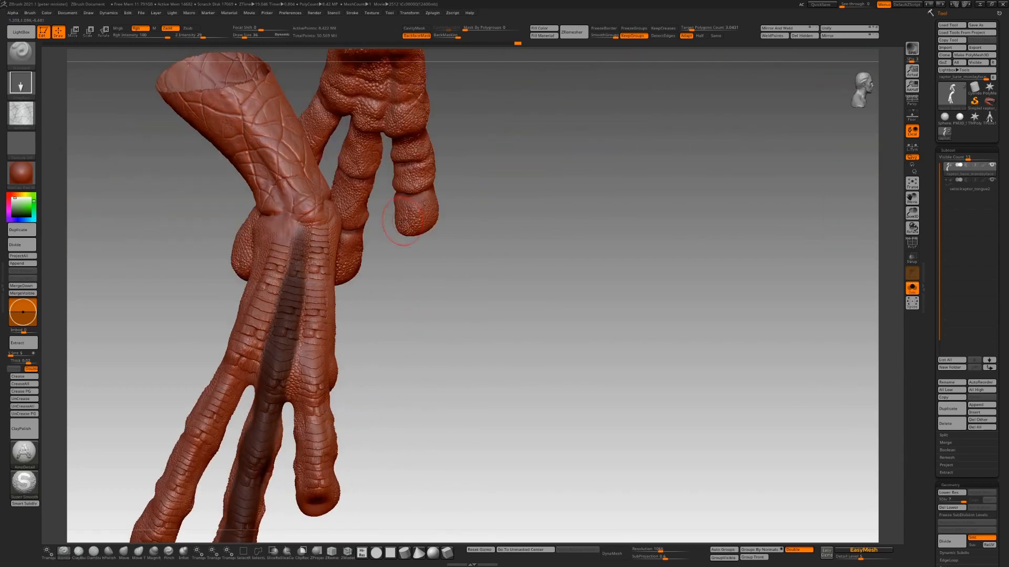
ctrl+drag(392, 310, 398, 346)
click(913, 183)
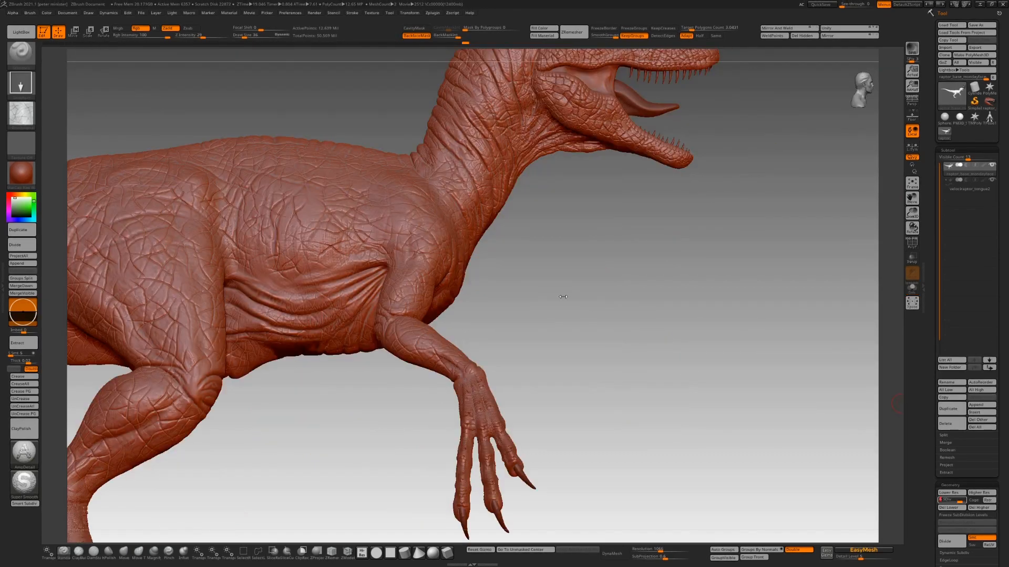
Stamp fine wrinkles over the raptor's flank, belly and upper hind legs.
drag(521, 283, 538, 280)
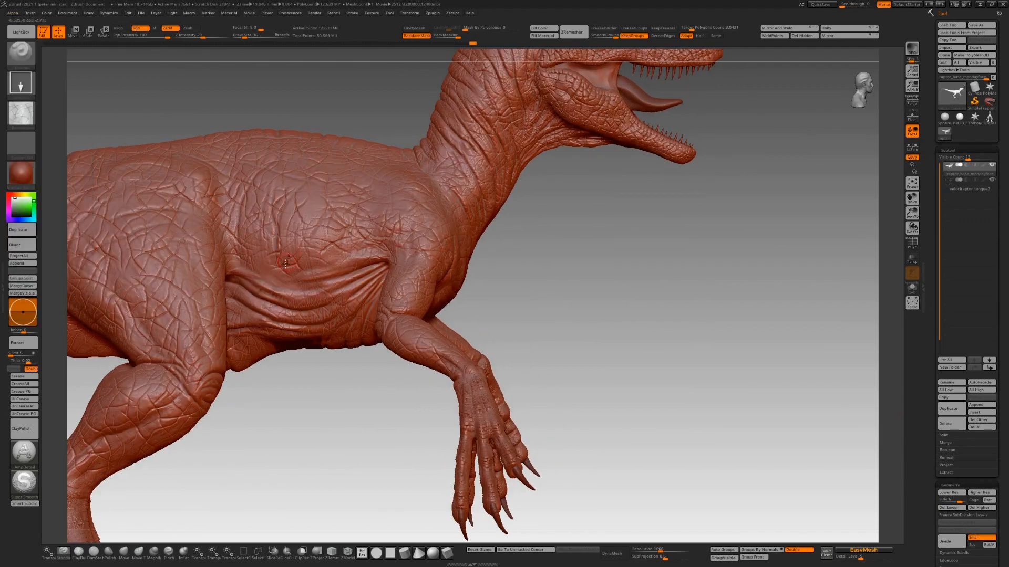
right_drag(251, 289, 360, 283)
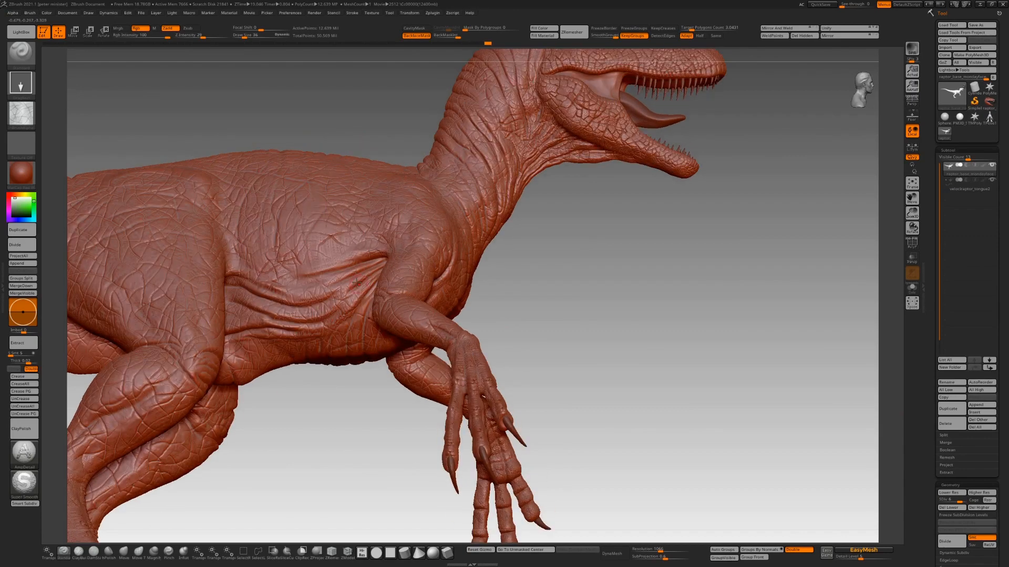
right_drag(269, 340, 180, 340)
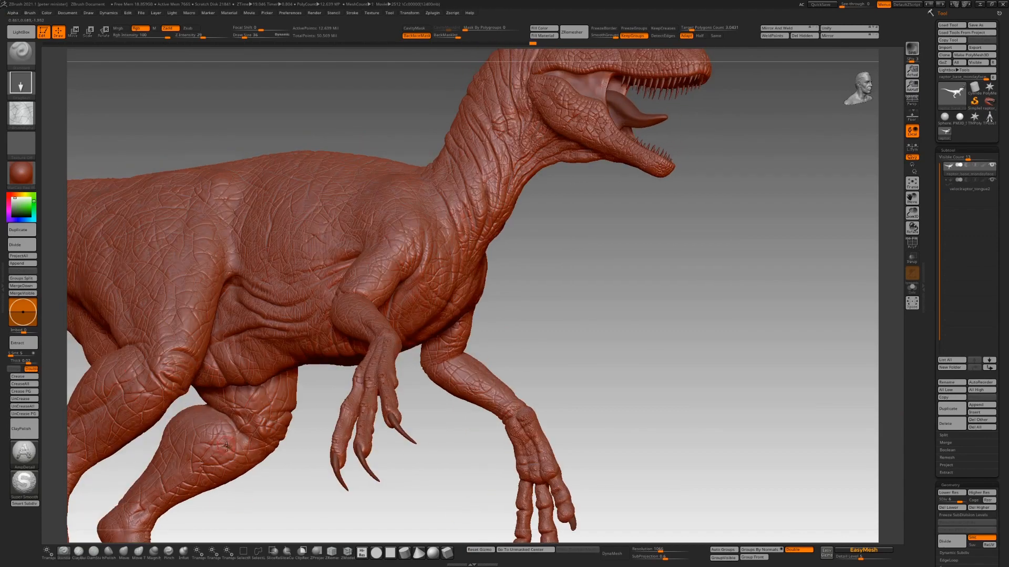
key(shift)
Stamp wrinkles over the inner thighs and along the underside of the tail, softening them with the Smooth brush.
right_drag(317, 457, 533, 374)
drag(374, 337, 397, 337)
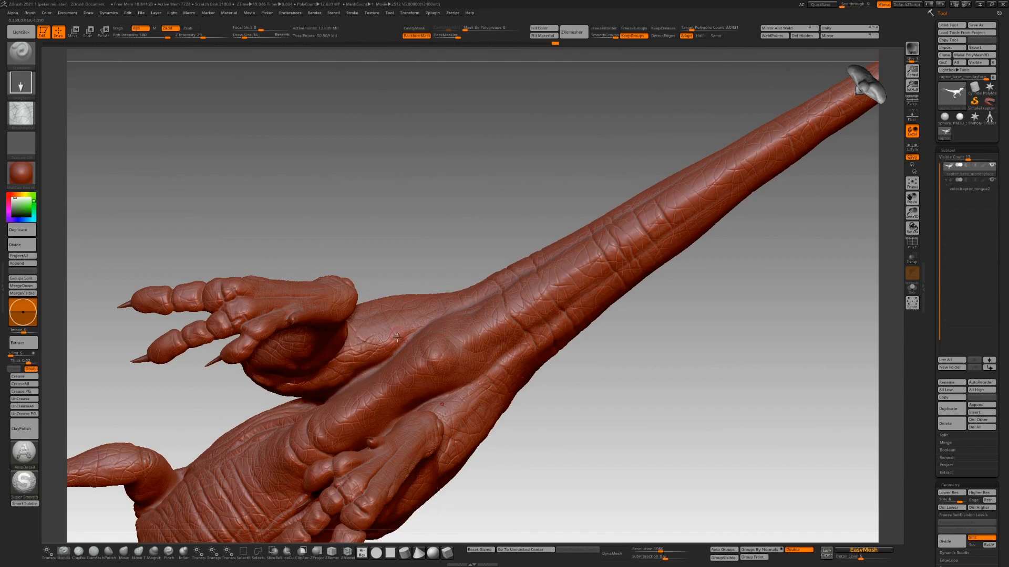
key(shift)
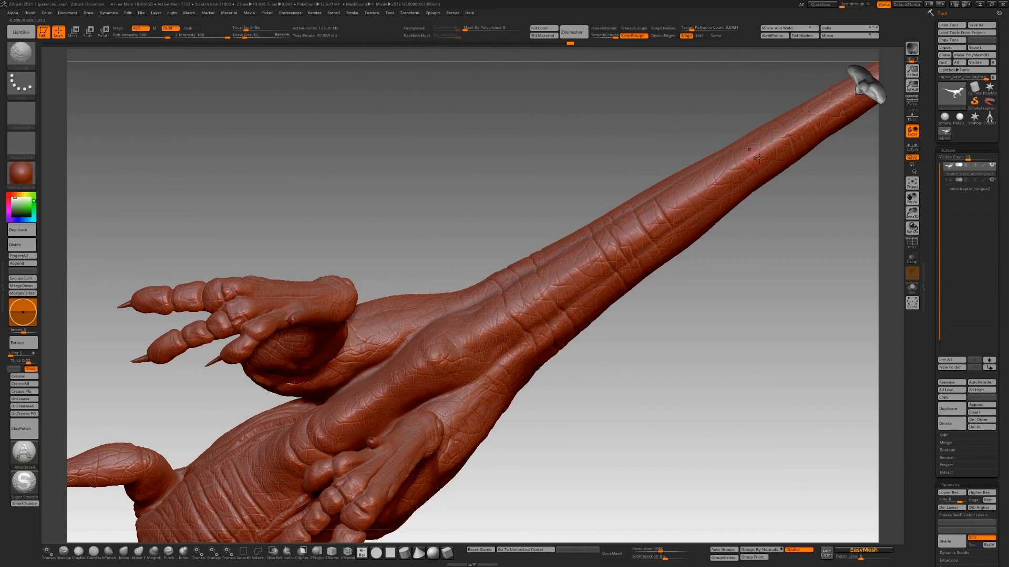
drag(766, 152, 783, 141)
mouse_move(689, 196)
mouse_down()
mouse_move(699, 225)
mouse_move(712, 176)
mouse_up()
drag(645, 218, 652, 235)
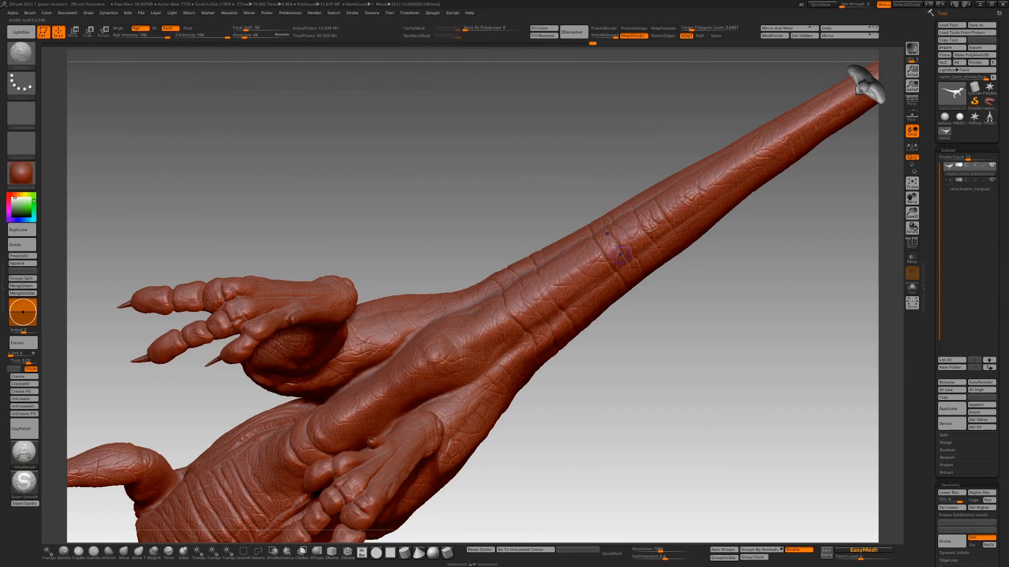
drag(581, 266, 592, 259)
Stamp wrinkles along the side of the tail base behind the hip.
drag(394, 224, 480, 346)
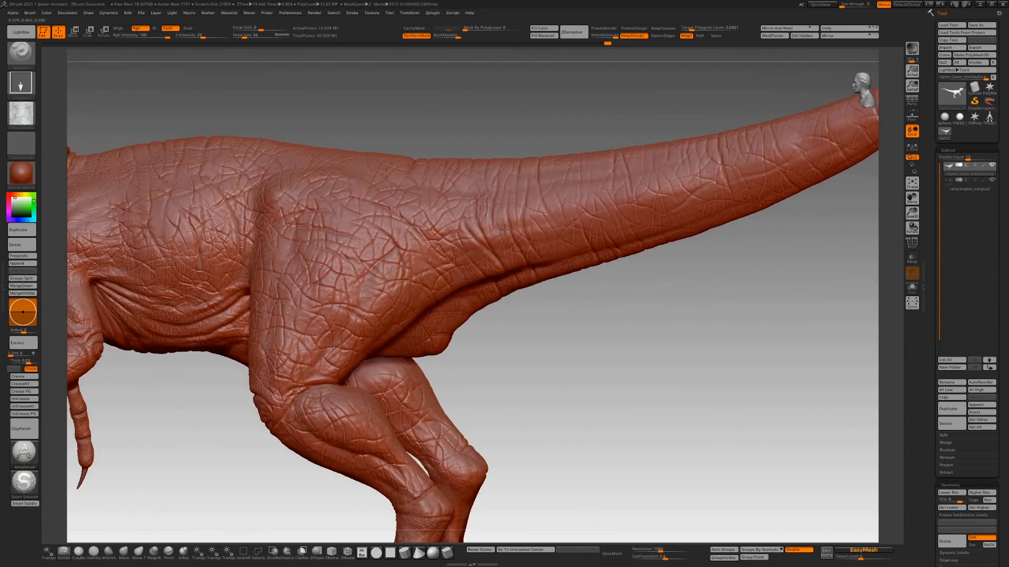
drag(480, 200, 497, 185)
drag(555, 192, 574, 180)
drag(592, 182, 615, 184)
drag(552, 221, 584, 192)
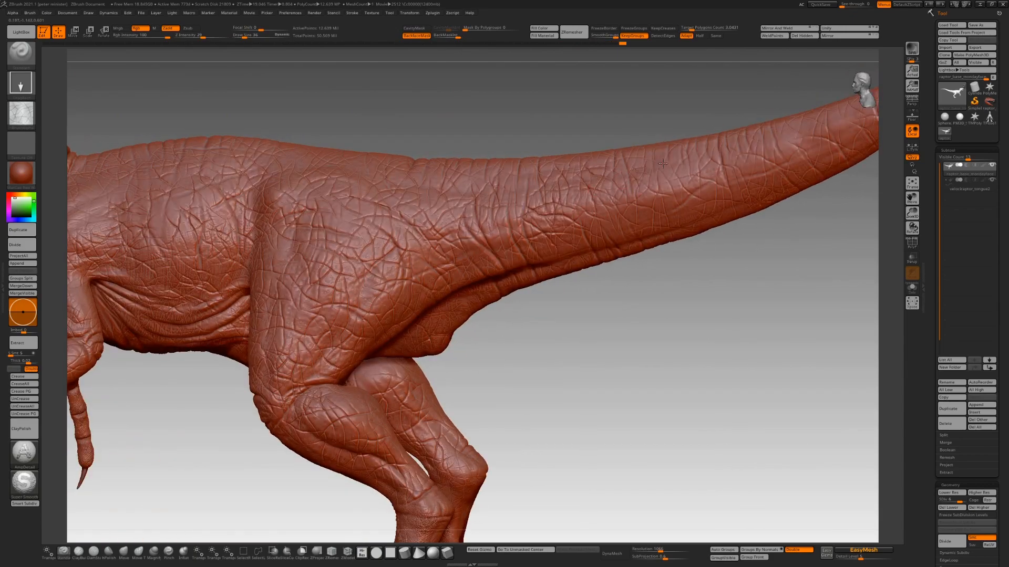
Stamp wrinkles over the forearm and upper arm, softening the transitions around the palm and fingers with the Smooth brush.
mouse_move(662, 163)
mouse_down()
mouse_move(623, 286)
mouse_move(442, 256)
mouse_up()
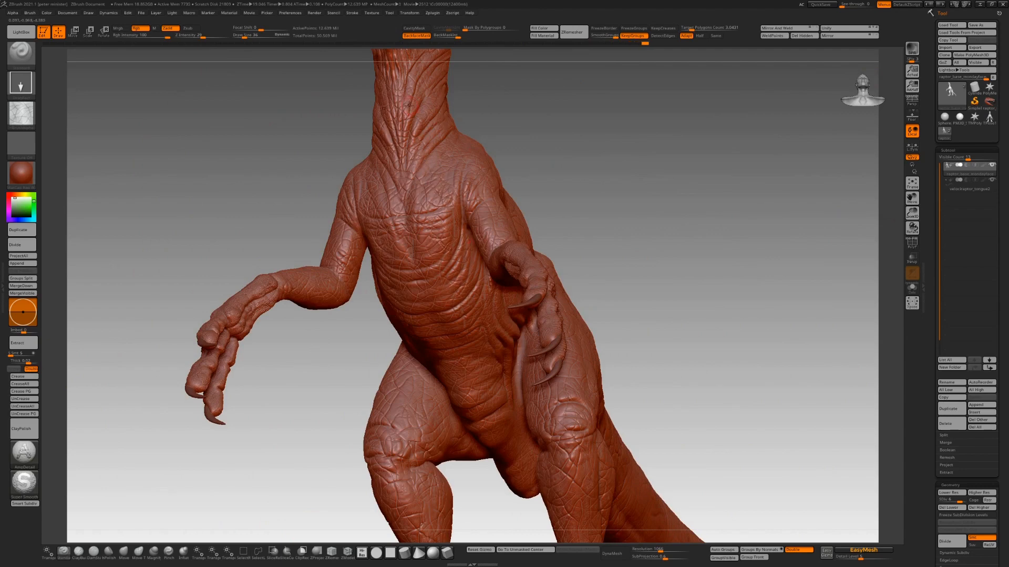
drag(325, 346, 288, 344)
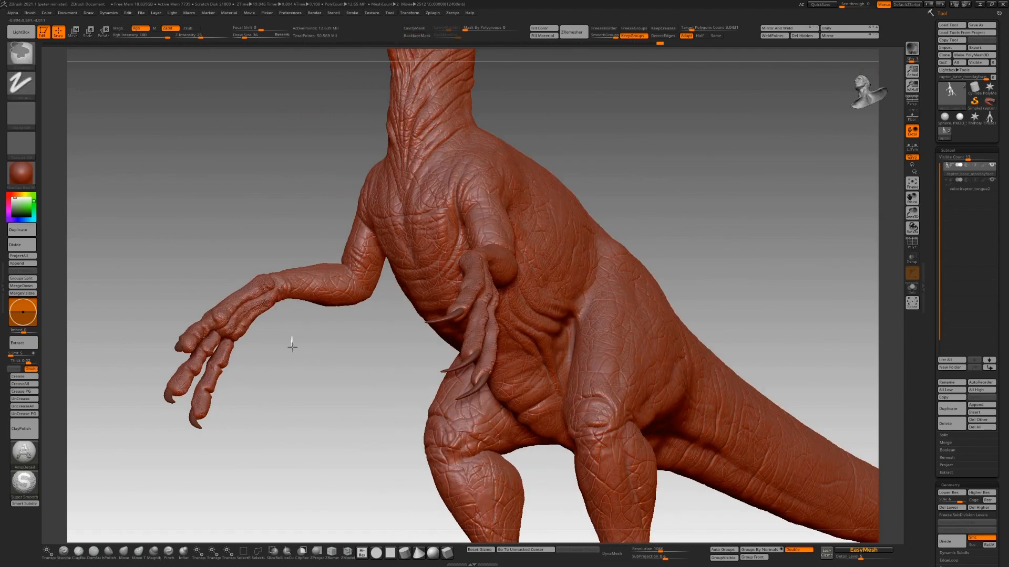
mouse_move(270, 303)
shift+mouse_down()
mouse_move(265, 285)
mouse_move(228, 322)
mouse_move(242, 367)
shift+mouse_up()
drag(273, 313, 247, 301)
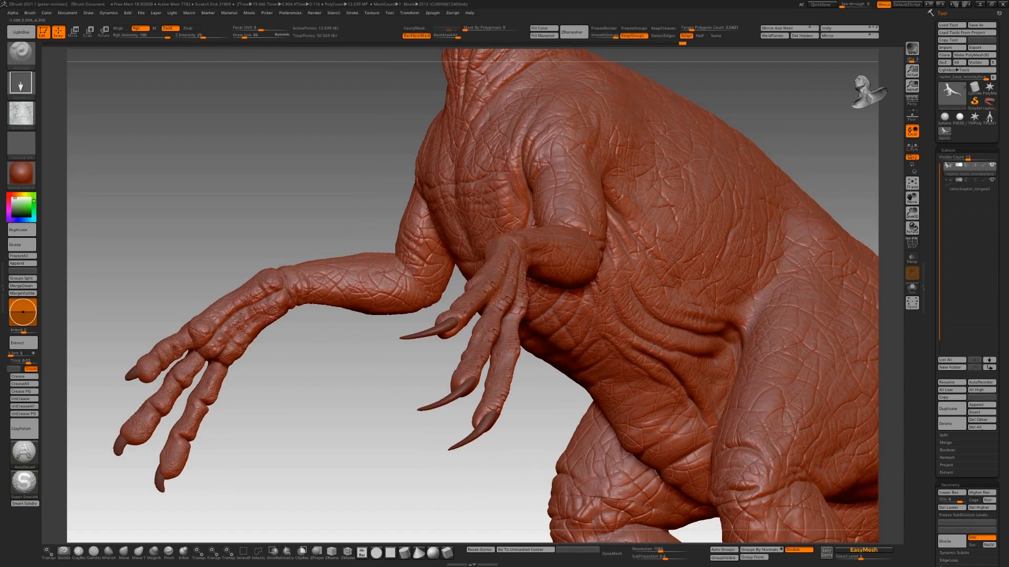
shift+drag(220, 374, 213, 398)
mouse_move(196, 360)
shift+mouse_down()
mouse_move(184, 347)
mouse_move(190, 339)
shift+mouse_up()
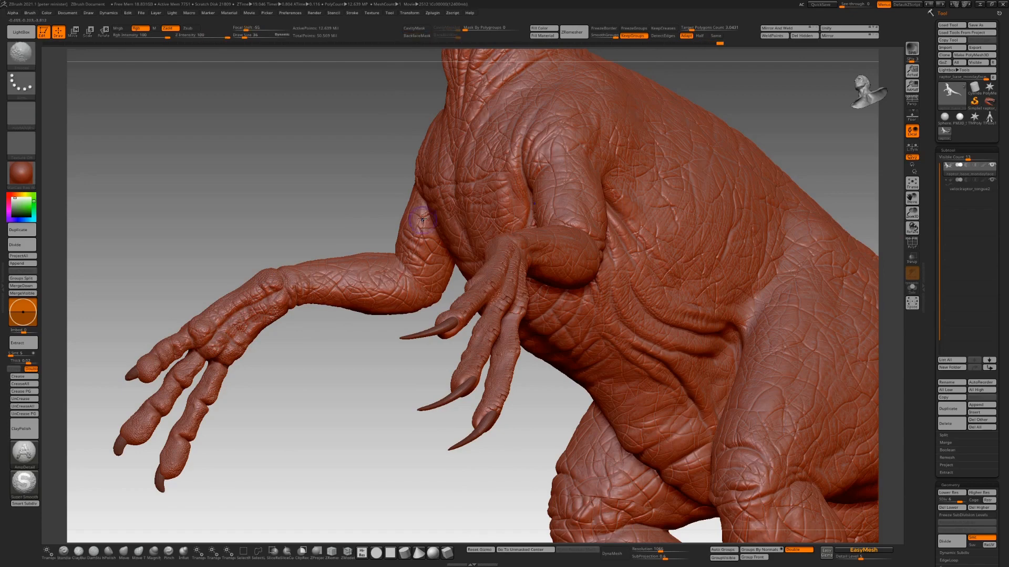
shift+drag(422, 220, 422, 261)
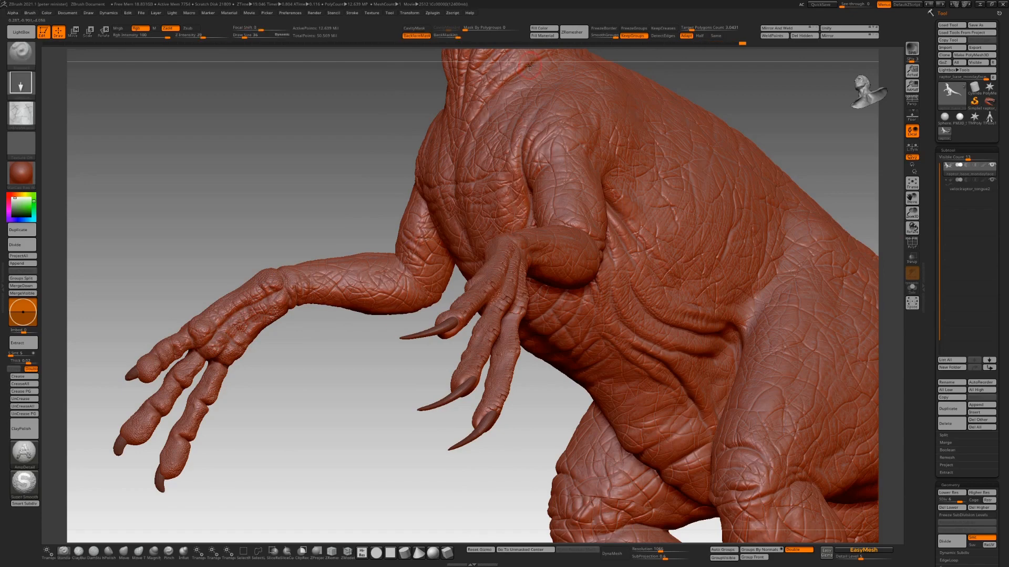
Stamp wrinkles over the side of the chest, the armpit folds and the near forearm.
right_drag(639, 195, 607, 221)
drag(601, 205, 587, 237)
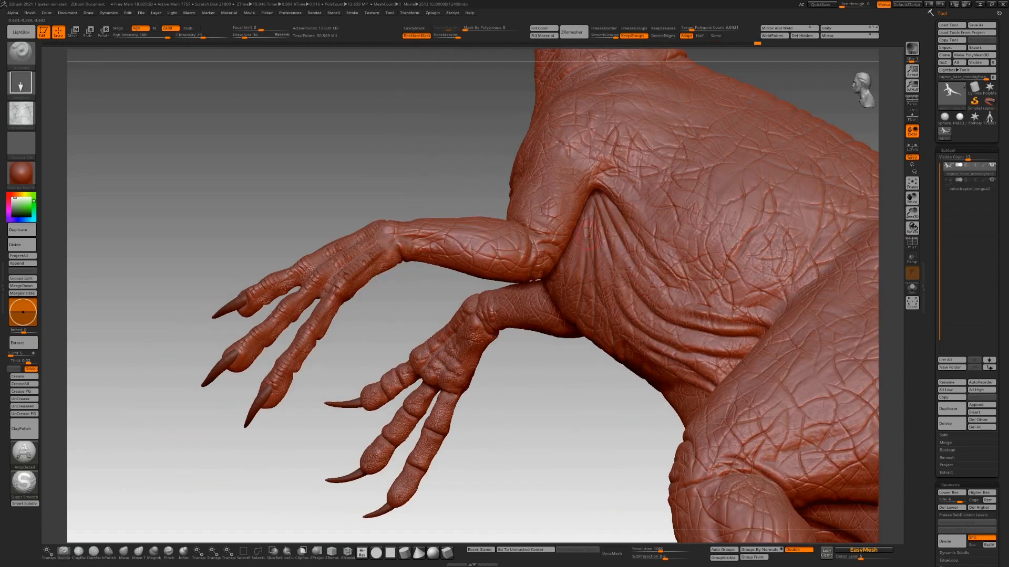
drag(632, 267, 729, 179)
drag(408, 238, 460, 454)
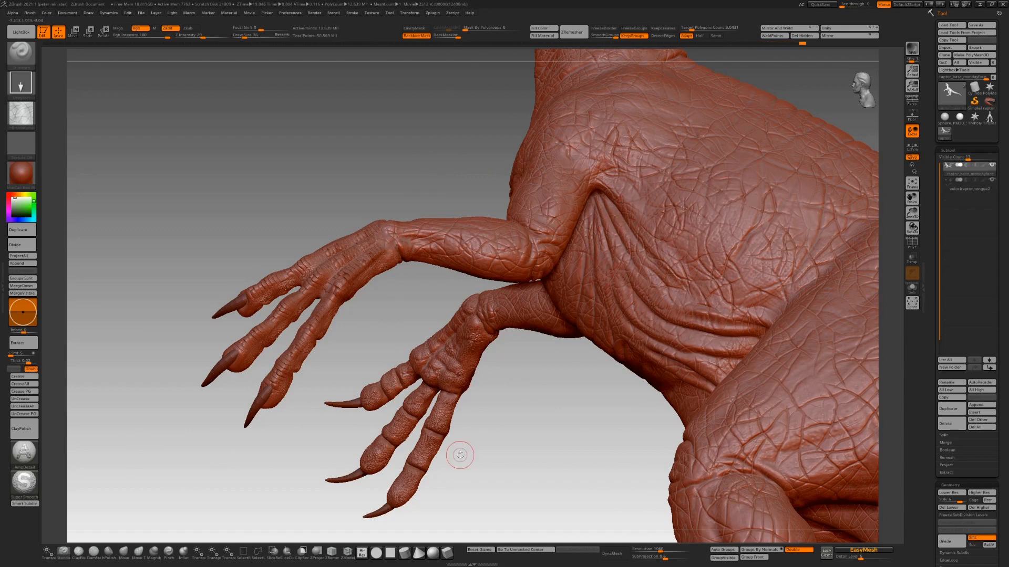
drag(618, 471, 669, 483)
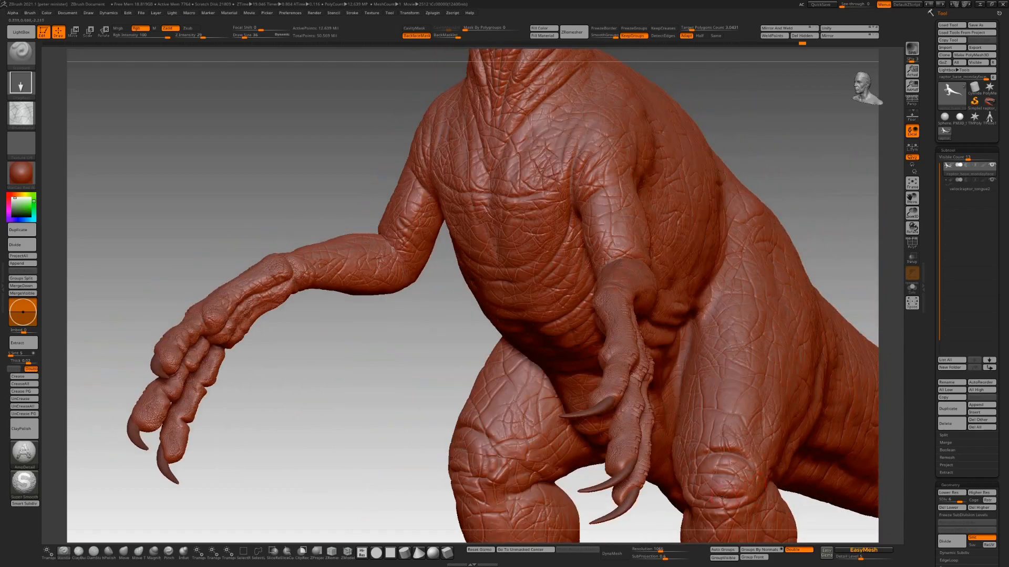
Puff up the skin between the wrinkles on the flank and around both knees with the Inflate brush.
click(184, 552)
key(space)
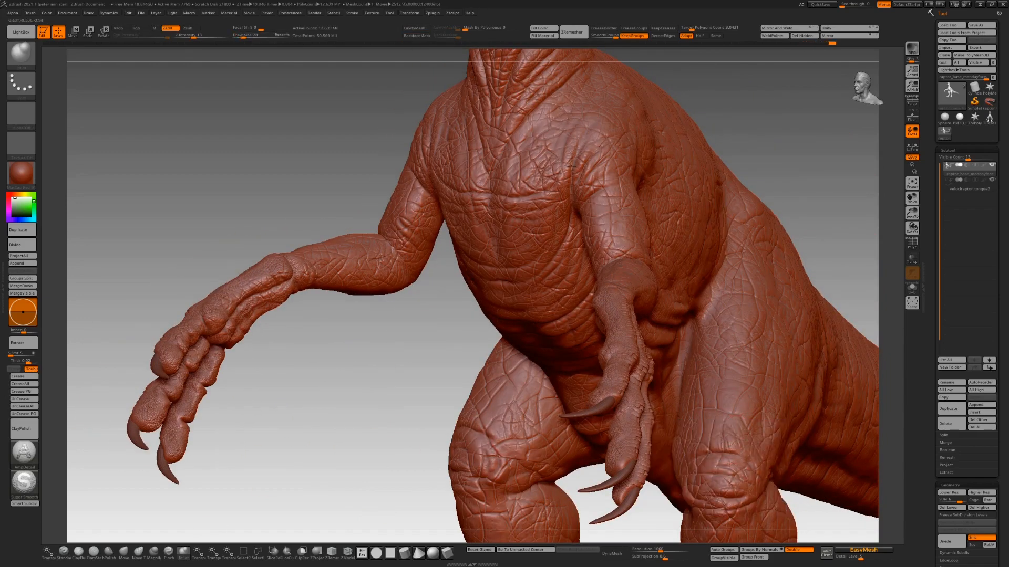
right_drag(260, 376, 180, 331)
right_drag(225, 393, 578, 255)
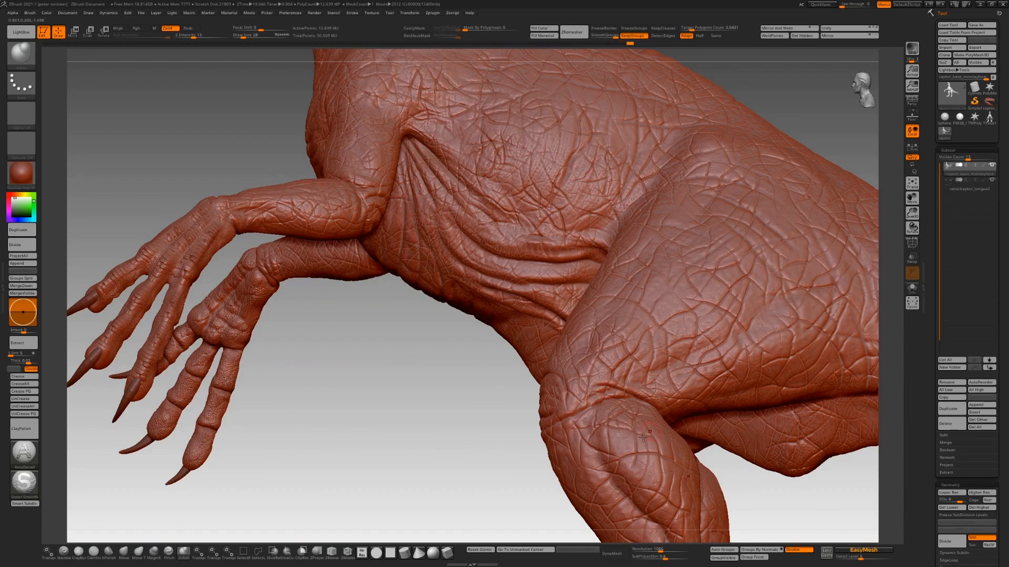
right_drag(549, 423, 558, 389)
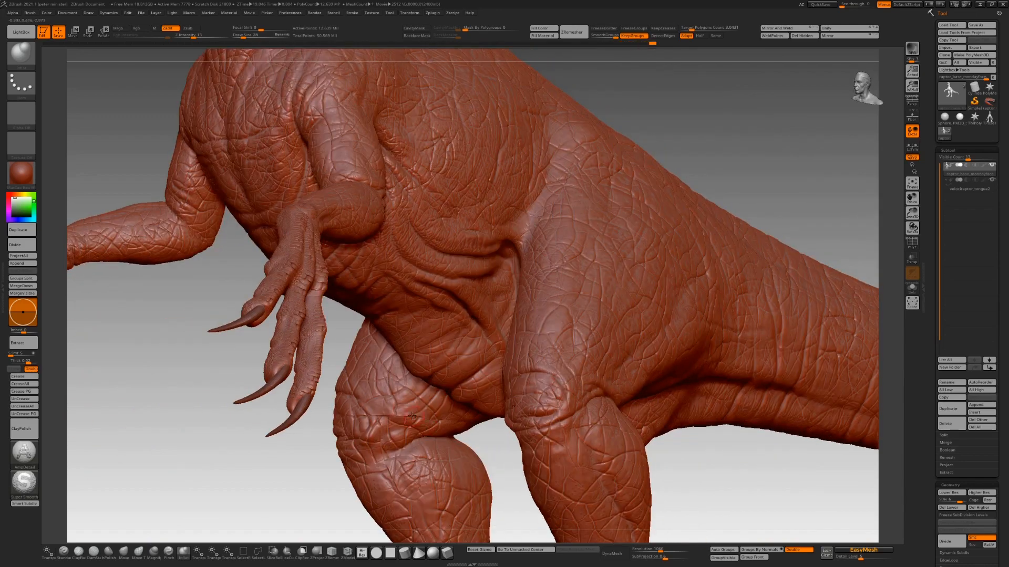
key(shift)
drag(494, 446, 513, 490)
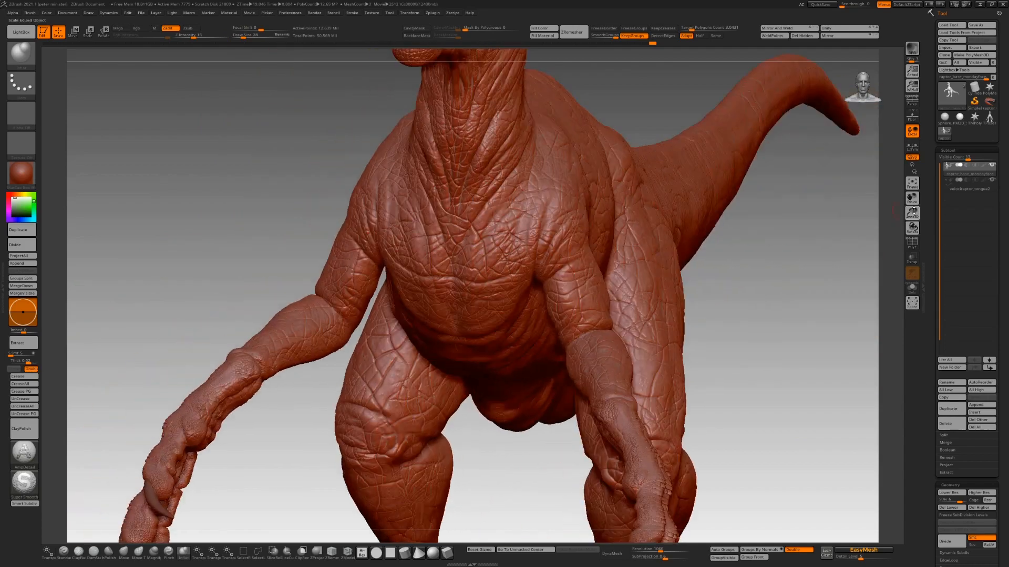
Stamp skin wrinkles over the ankle and instep of the foot with the Standard brush.
drag(912, 213, 912, 201)
drag(833, 209, 758, 194)
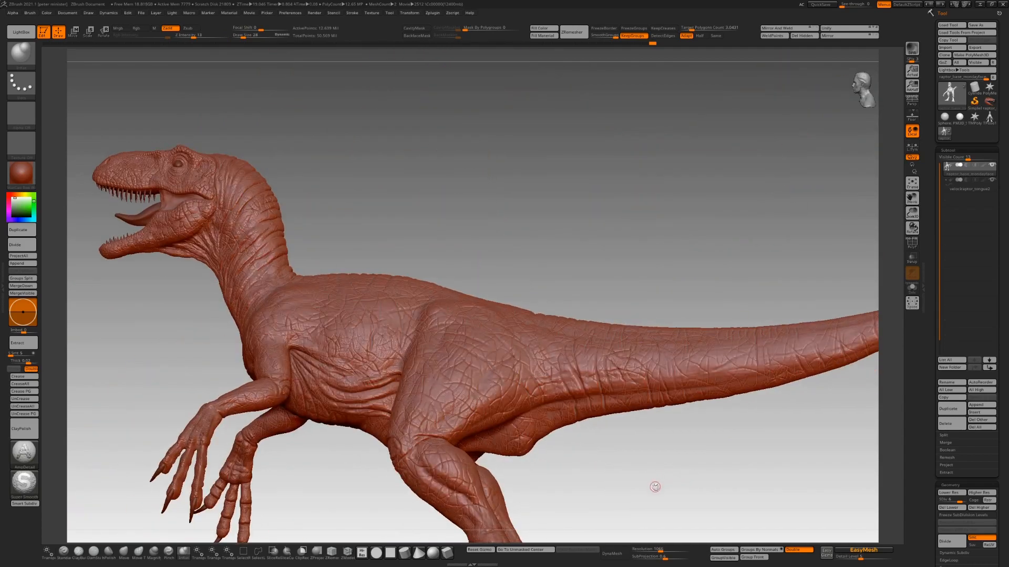
drag(656, 487, 697, 480)
drag(910, 198, 876, 32)
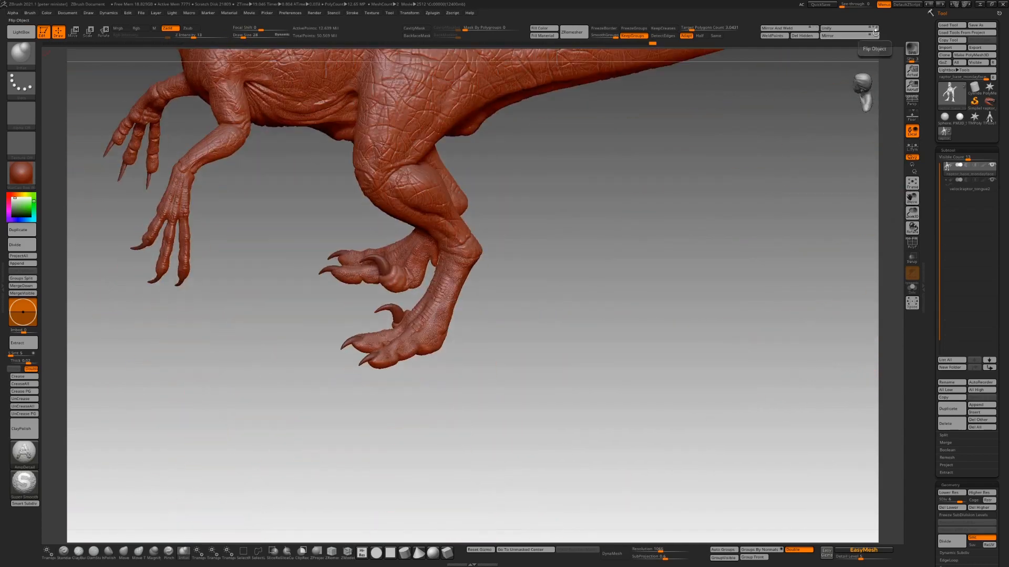
shift+click(397, 277)
drag(912, 212, 904, 294)
click(63, 552)
drag(384, 292, 426, 325)
drag(531, 219, 544, 195)
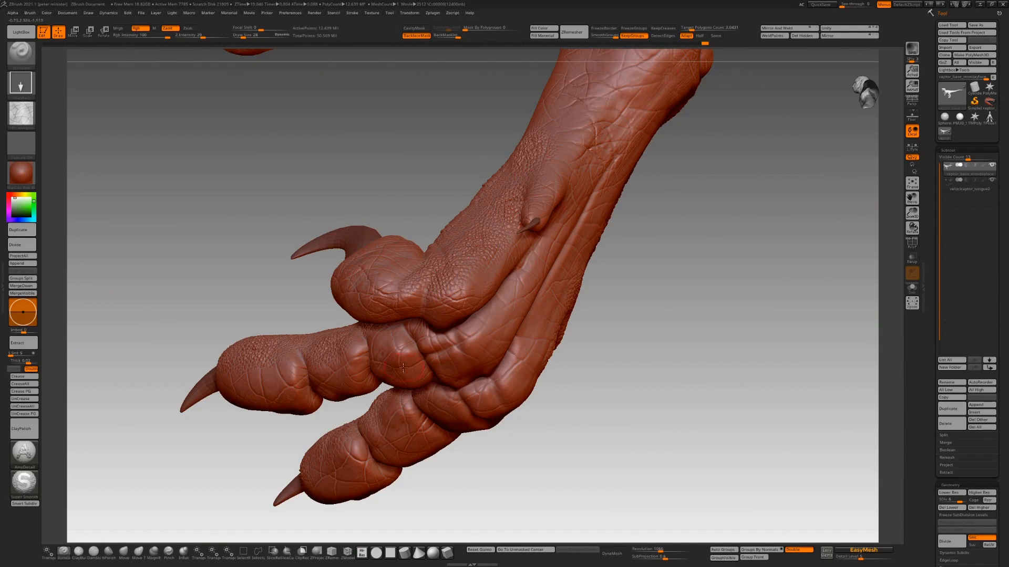
Stamp wrinkles over the toe pads, the side of the foot and the lower leg.
drag(403, 367, 414, 379)
drag(537, 312, 560, 296)
drag(630, 310, 746, 339)
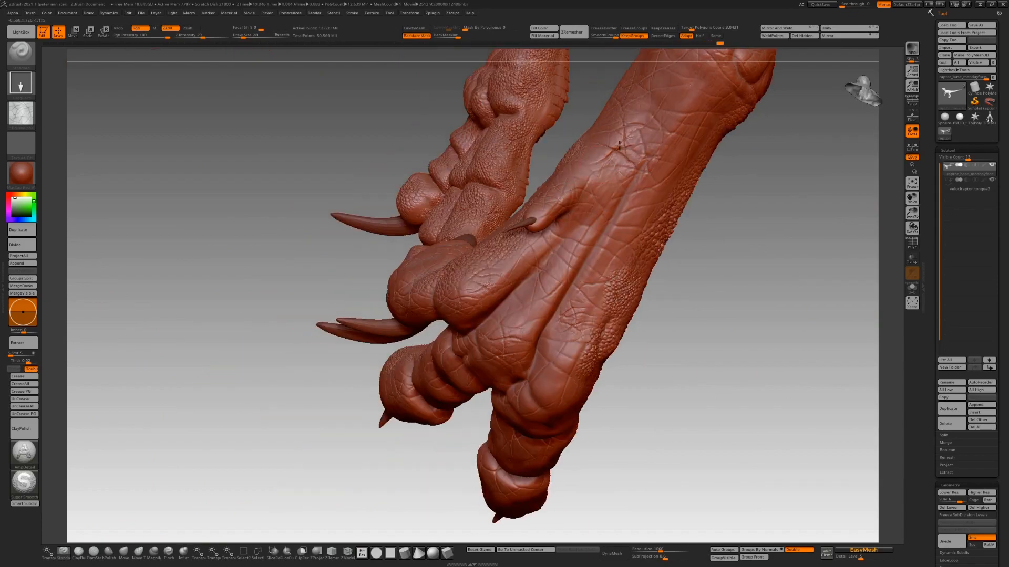
drag(678, 100, 726, 68)
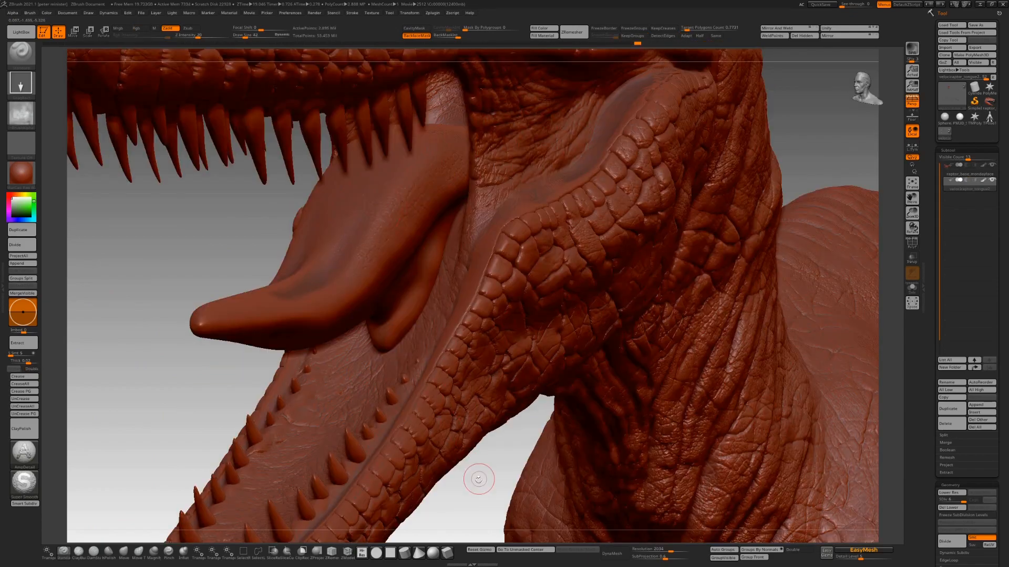
Stamp leathery skin texture over the tongue's side, base and tip, switching to a soft-edged wrinkle alpha for the larger folds.
right_drag(475, 477, 456, 408)
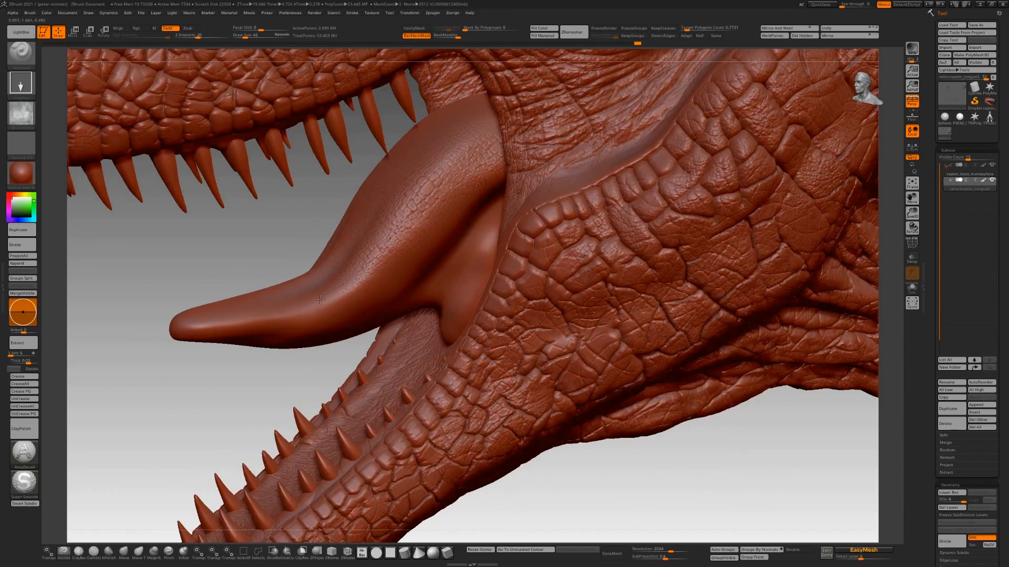
drag(234, 322, 273, 300)
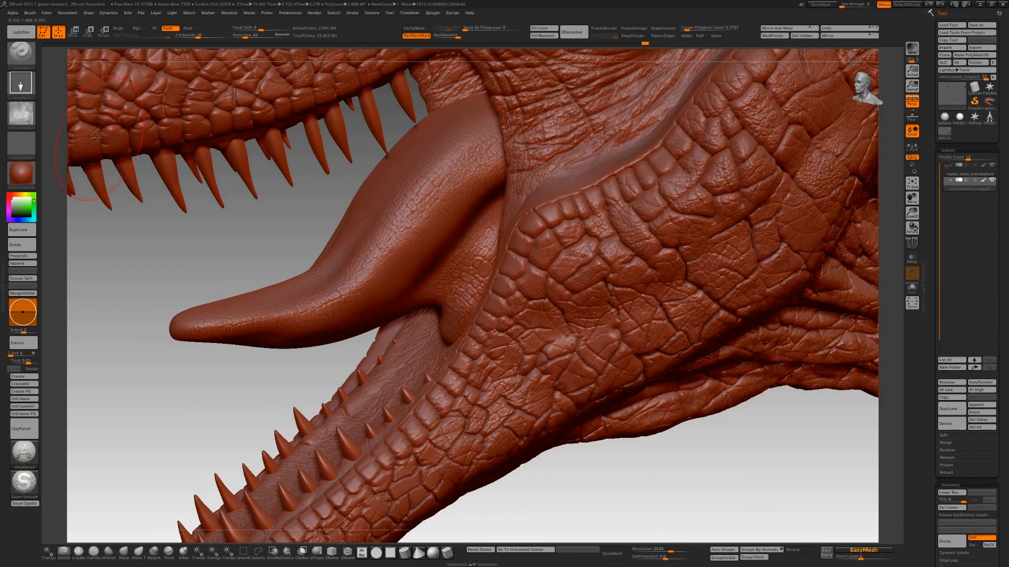
click(21, 112)
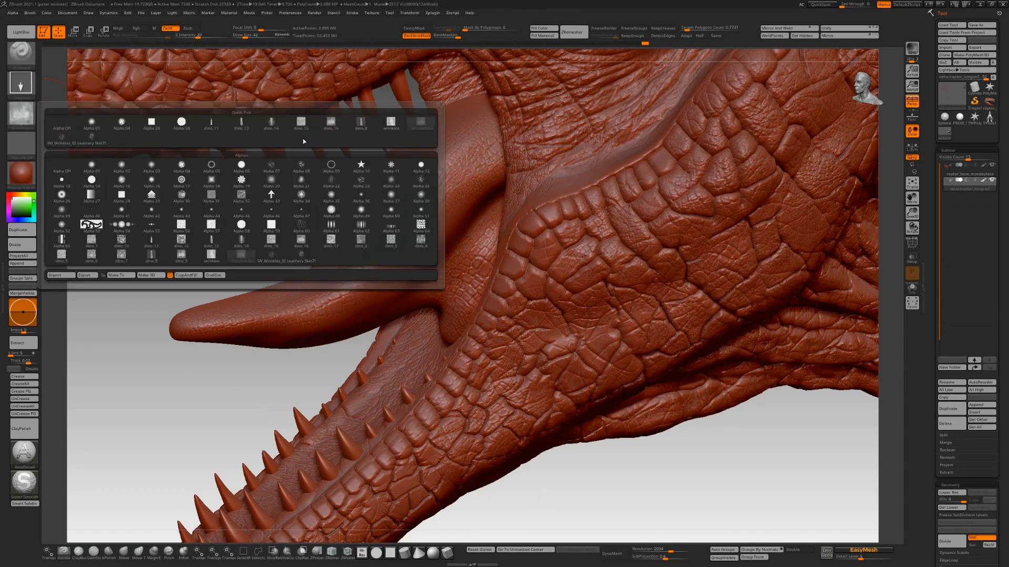
click(91, 138)
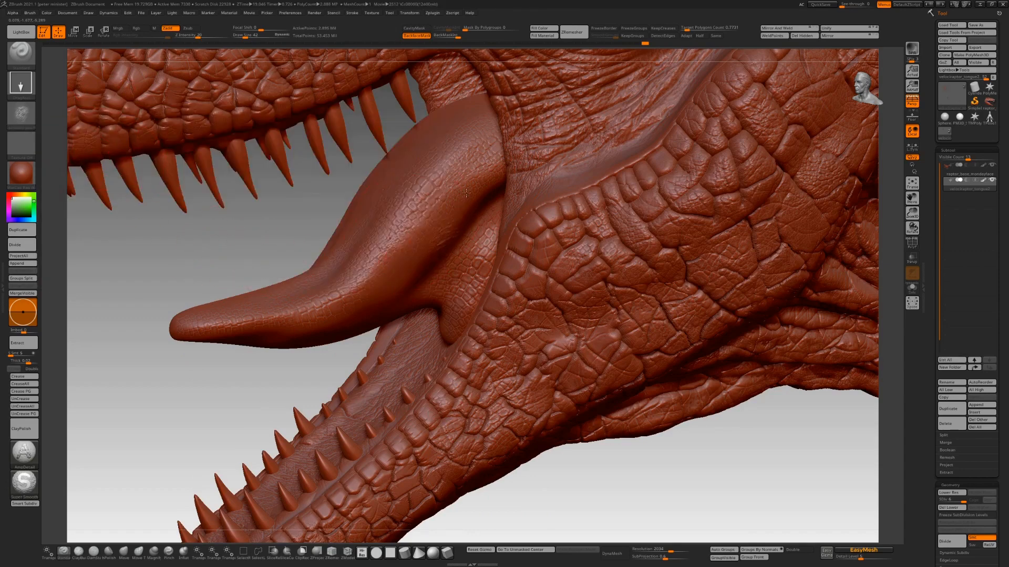
drag(466, 193, 481, 169)
drag(463, 301, 499, 230)
drag(394, 284, 404, 204)
drag(338, 305, 342, 261)
drag(250, 231, 292, 208)
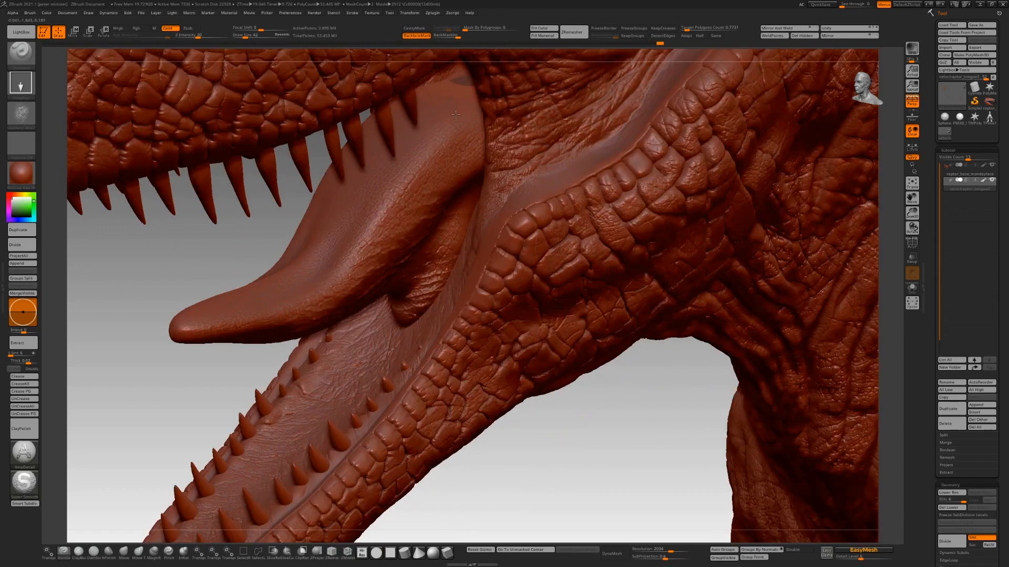
Frame the whole raptor on the floor grid and display the body and tongue parts in BumpViewerMaterial.
key(f)
key(shift+p)
click(21, 174)
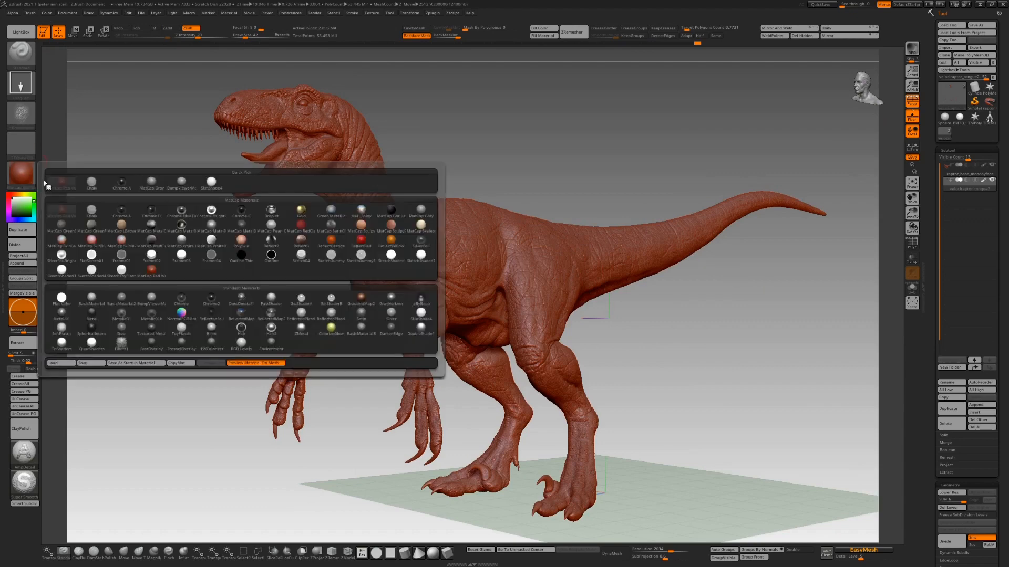
click(181, 183)
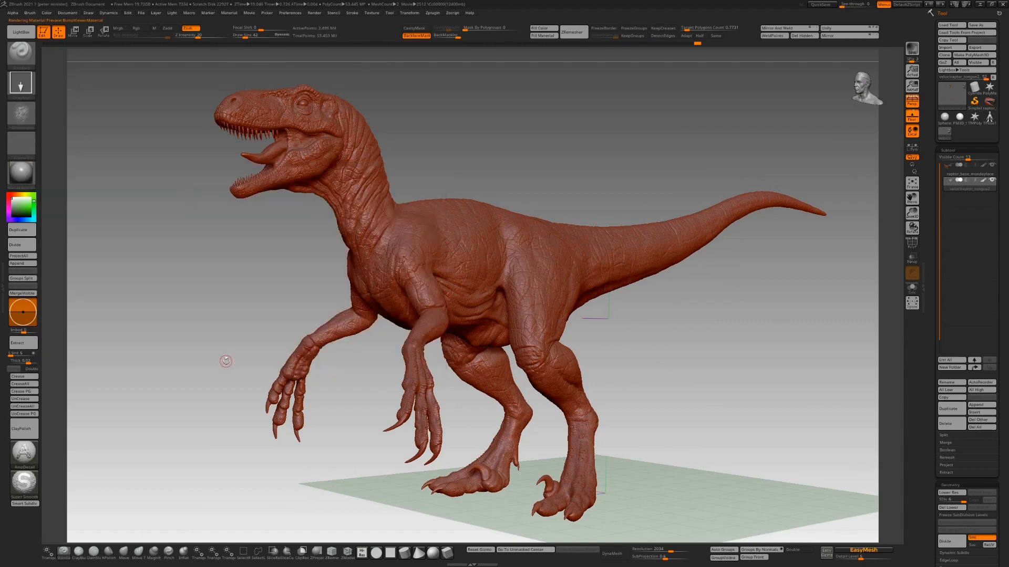
click(983, 180)
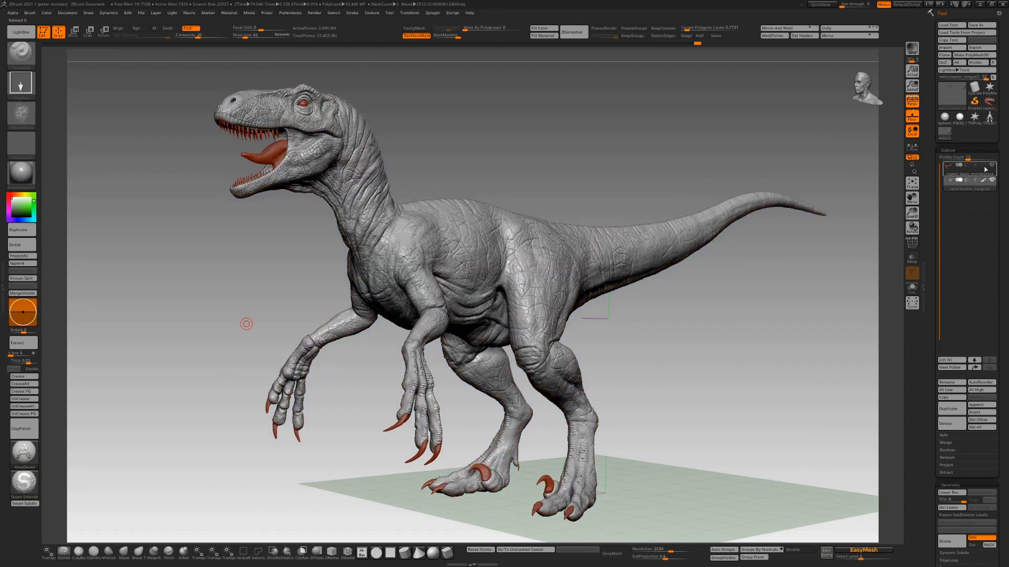
drag(841, 147, 735, 152)
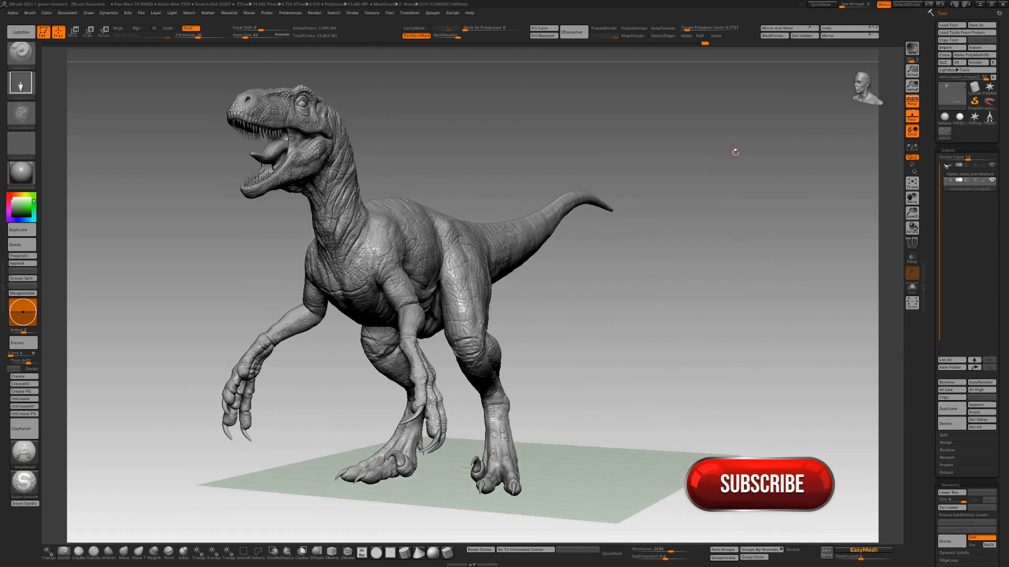